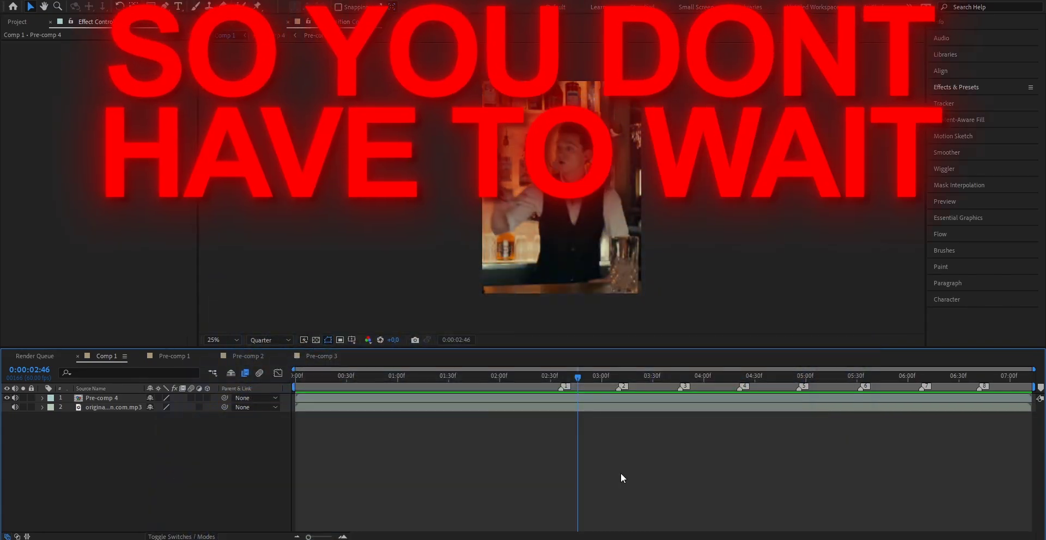
pyautogui.click(561, 377)
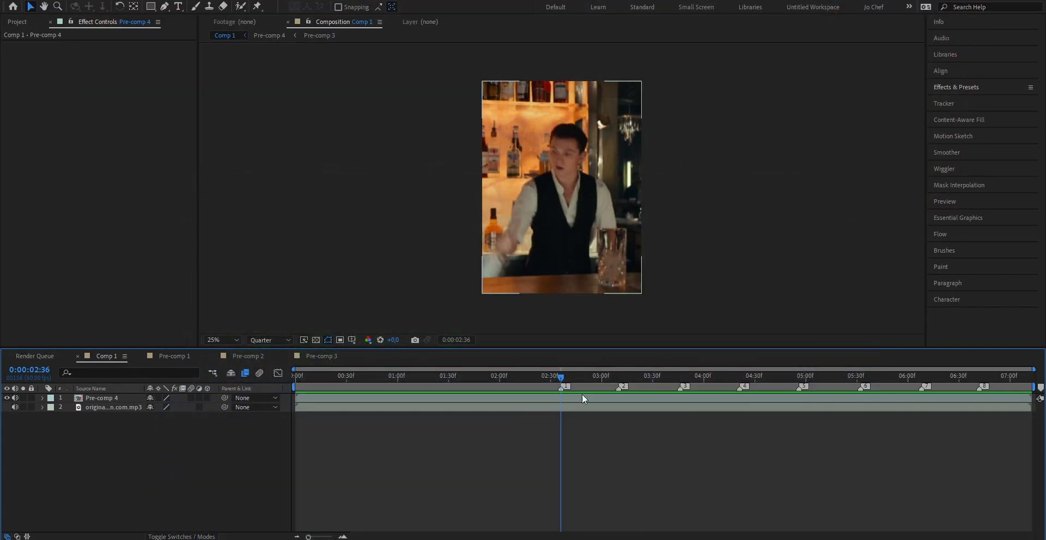
pyautogui.rightClick(512, 409)
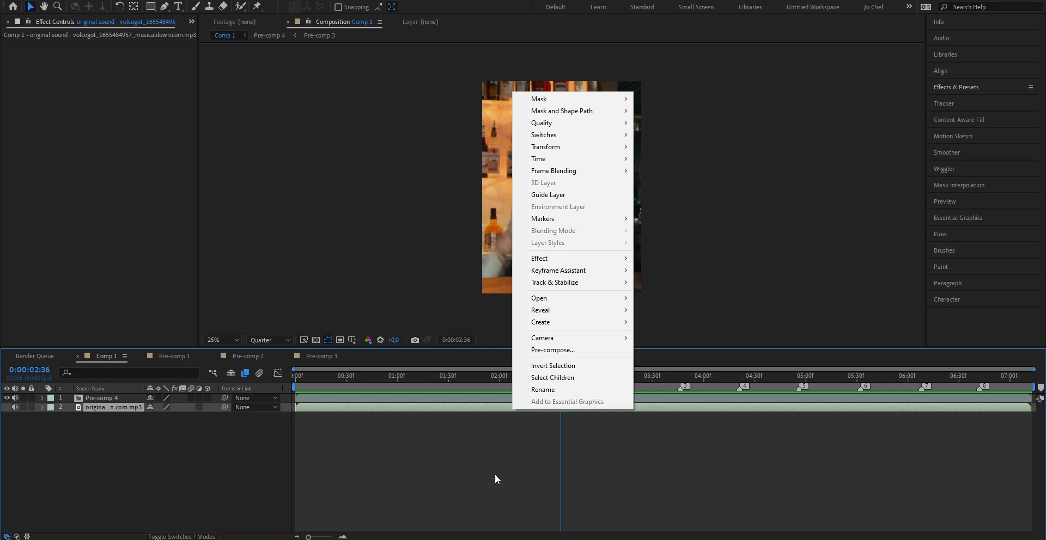
pyautogui.moveTo(561, 270)
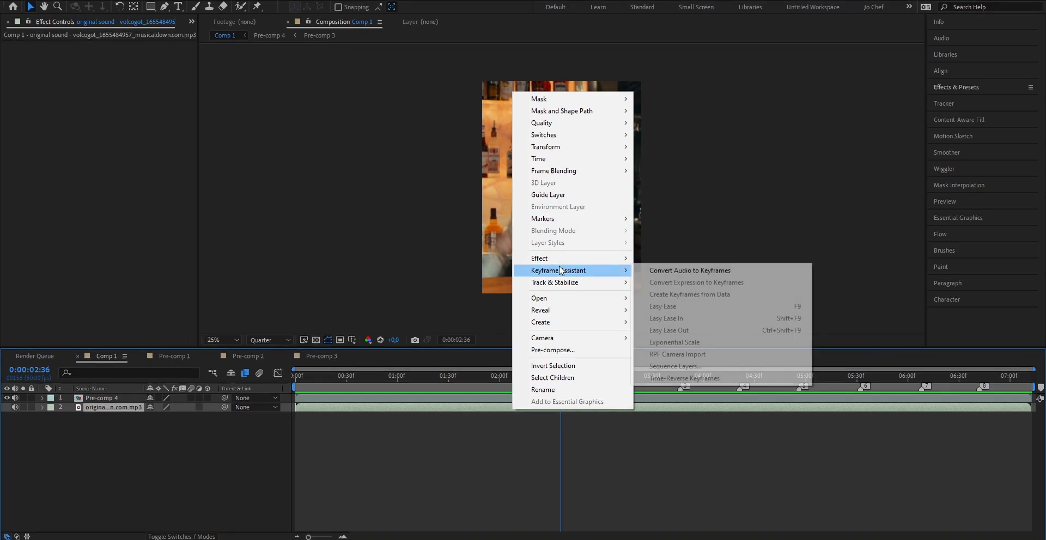
pyautogui.click(717, 277)
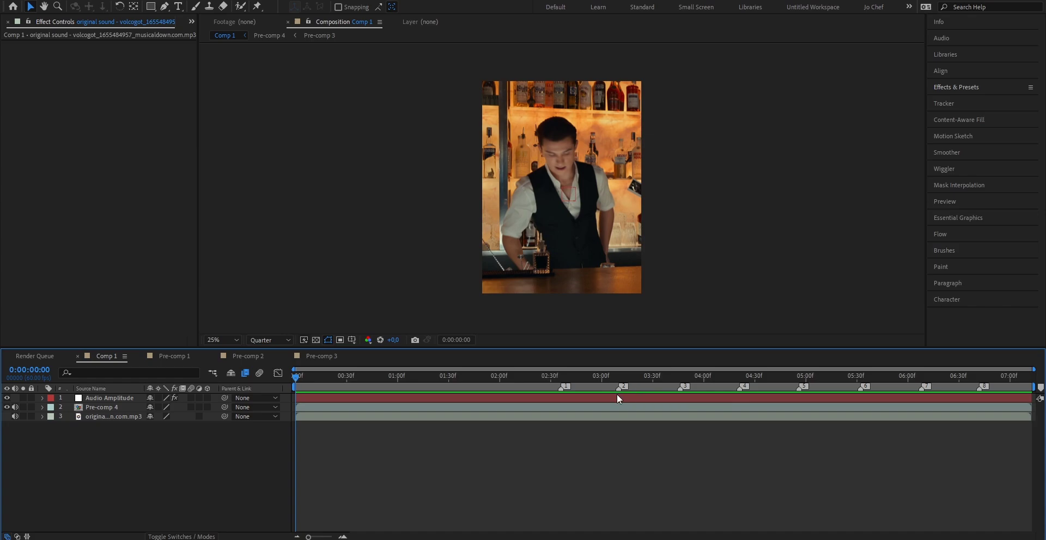
pyautogui.click(616, 395)
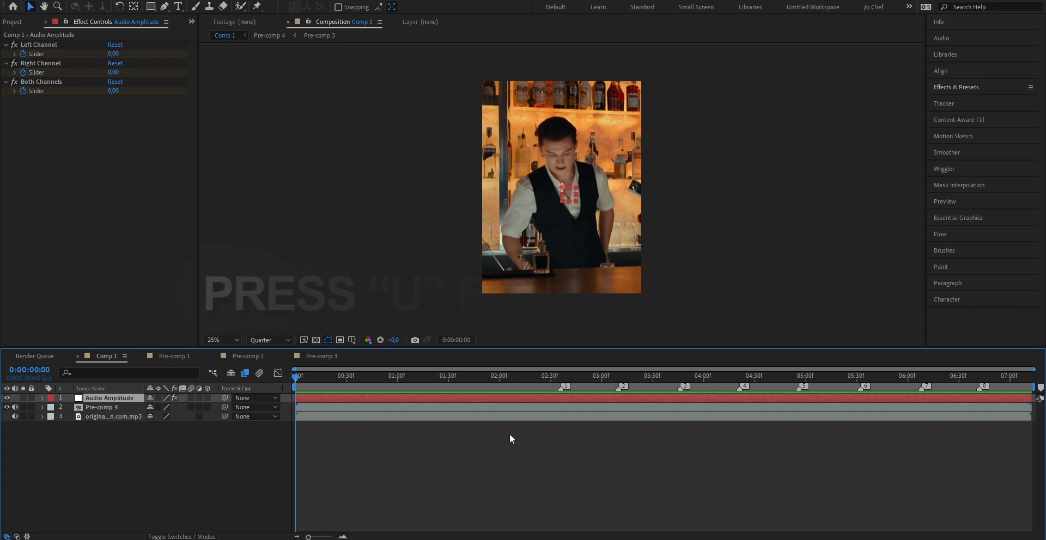
pyautogui.press('u')
pyautogui.click(101, 455)
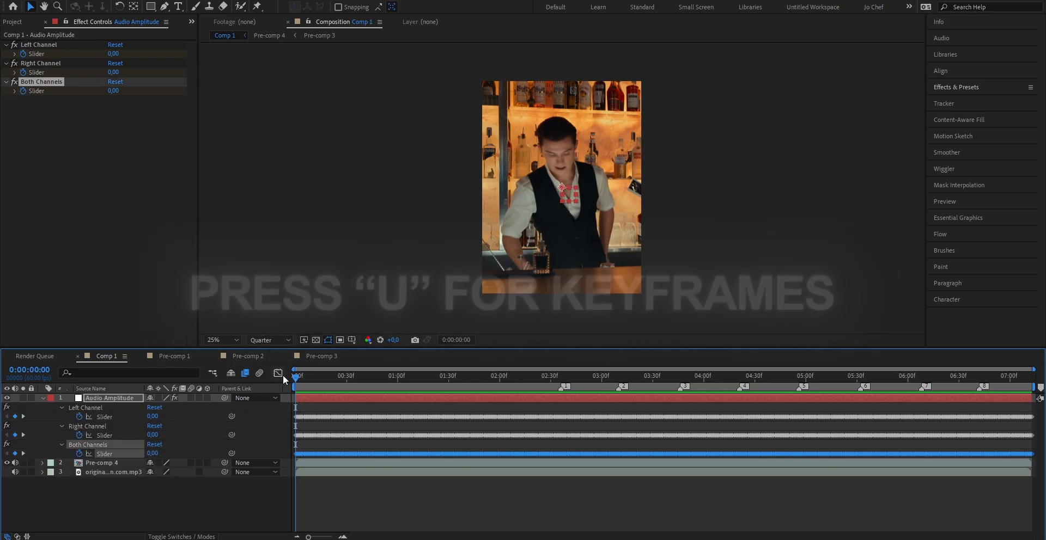
pyautogui.click(278, 374)
pyautogui.click(560, 383)
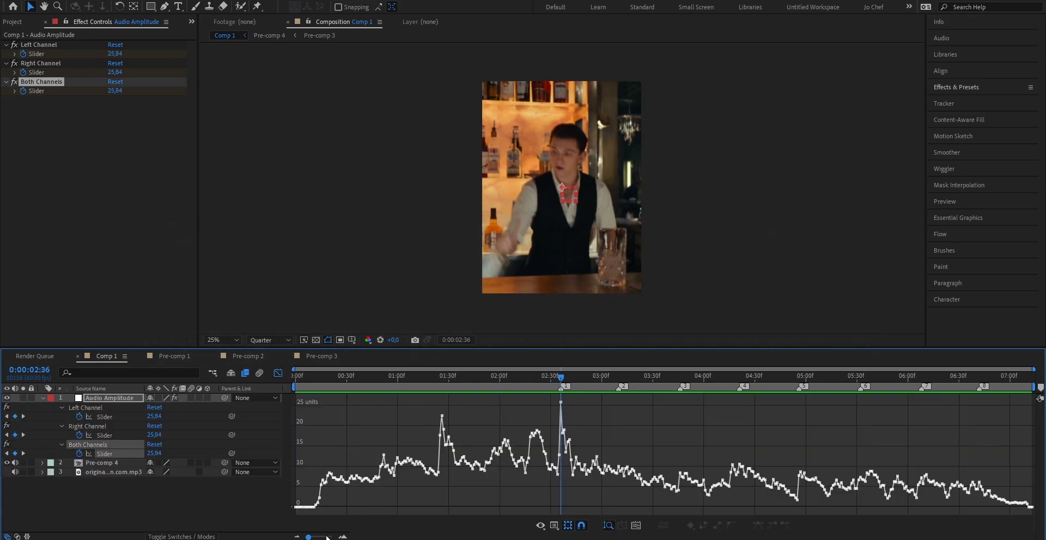
pyautogui.moveTo(308, 537)
pyautogui.mouseDown()
pyautogui.moveTo(322, 537)
pyautogui.moveTo(309, 537)
pyautogui.mouseUp()
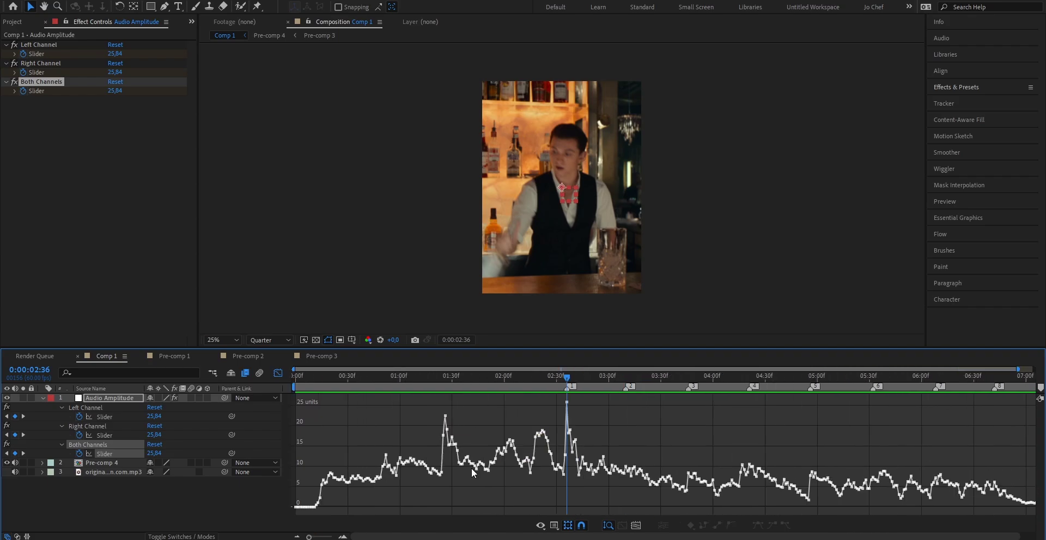
pyautogui.moveTo(474, 472)
pyautogui.hotkey('shift', 'F3')
pyautogui.click(555, 400)
pyautogui.press('Delete')
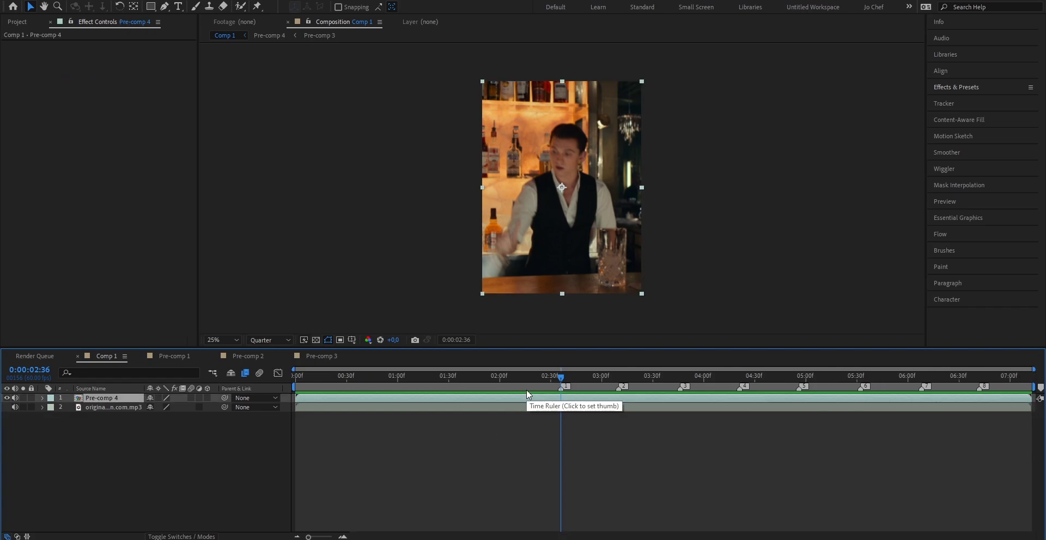
# - Split Pre-comp 4 at 0:00:02:36 with Ctrl+Shift+D and scrub the playhead across the cut to check it
pyautogui.hotkey('ctrl', 'shift', 'd')
pyautogui.click(405, 380)
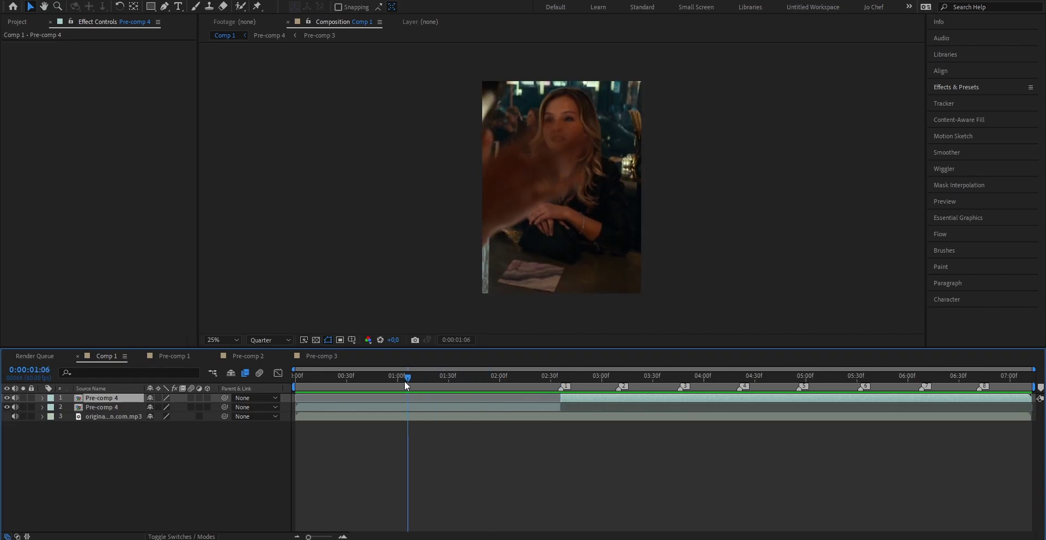
pyautogui.moveTo(405, 382); pyautogui.dragTo(309, 376)
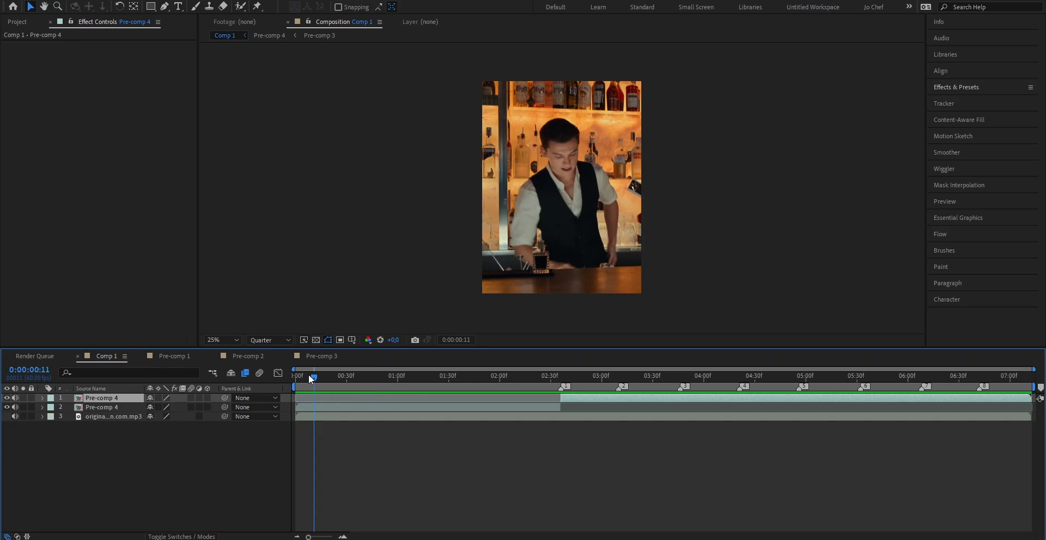
pyautogui.moveTo(554, 373)
pyautogui.mouseDown()
pyautogui.moveTo(592, 367)
pyautogui.moveTo(561, 374)
pyautogui.mouseUp()
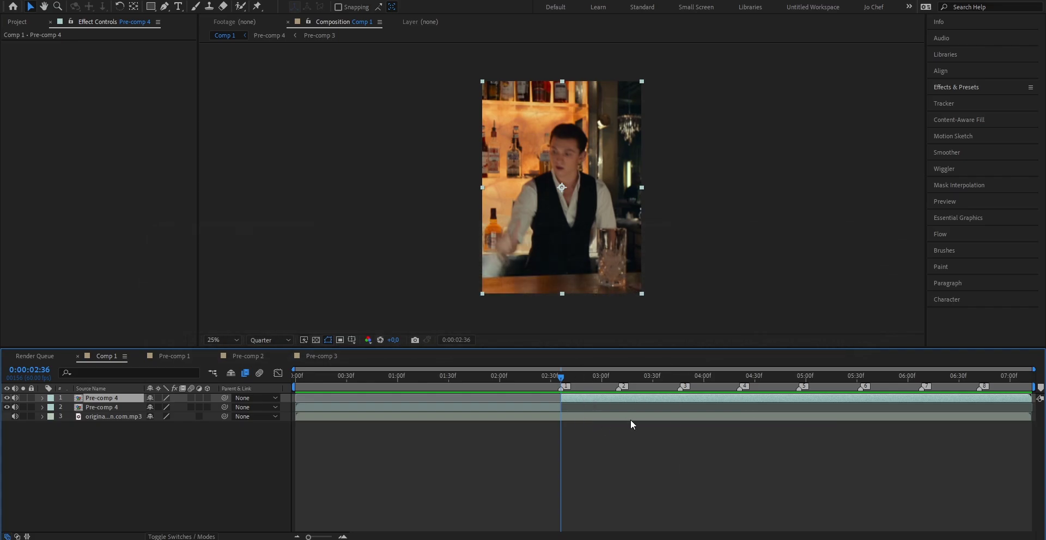
# - Pre-compose the later Pre-comp 4 half, moving all attributes and fitting the comp duration to the clip
pyautogui.hotkey('ctrl', 'shift', 'c')
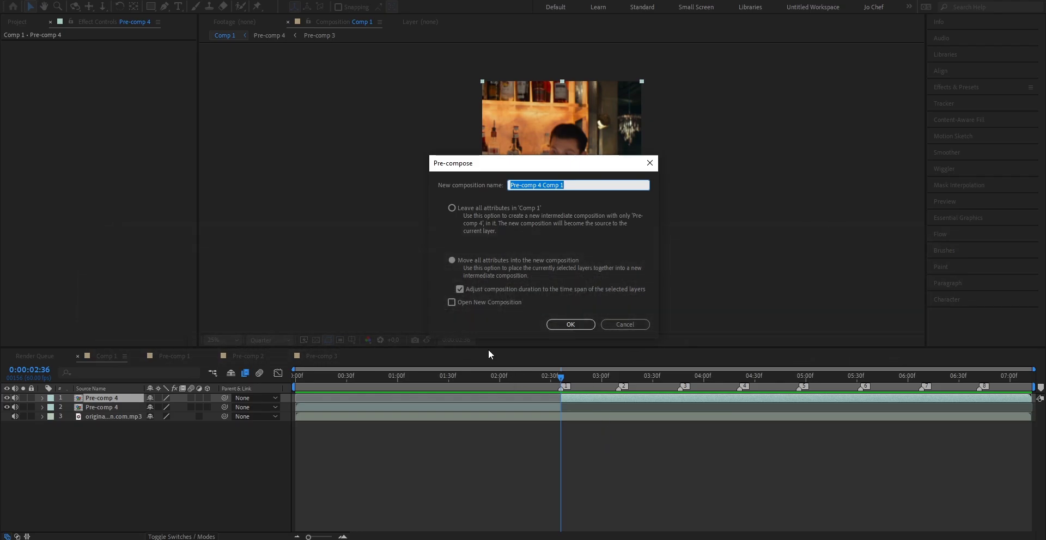
pyautogui.click(451, 261)
pyautogui.click(459, 292)
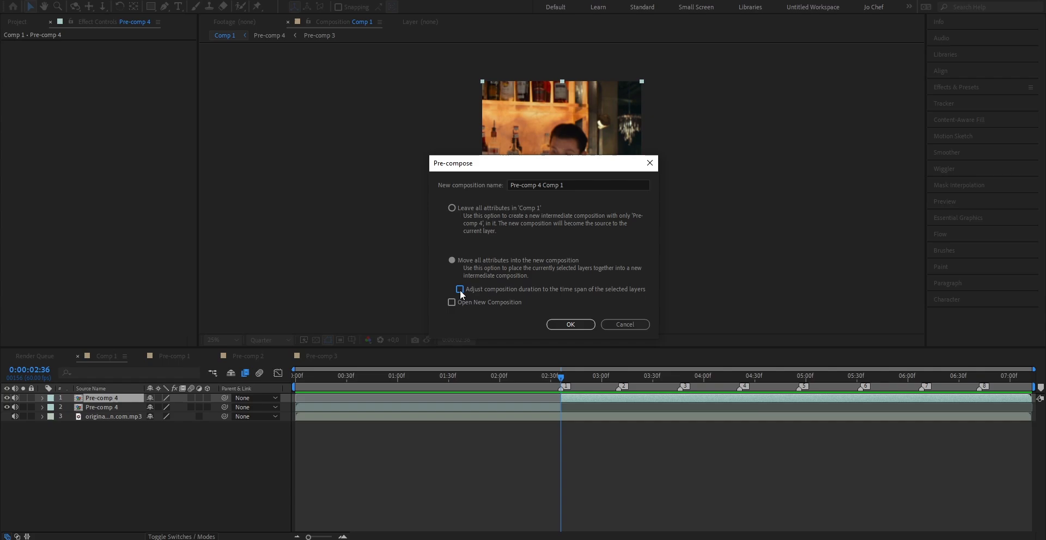
pyautogui.click(570, 325)
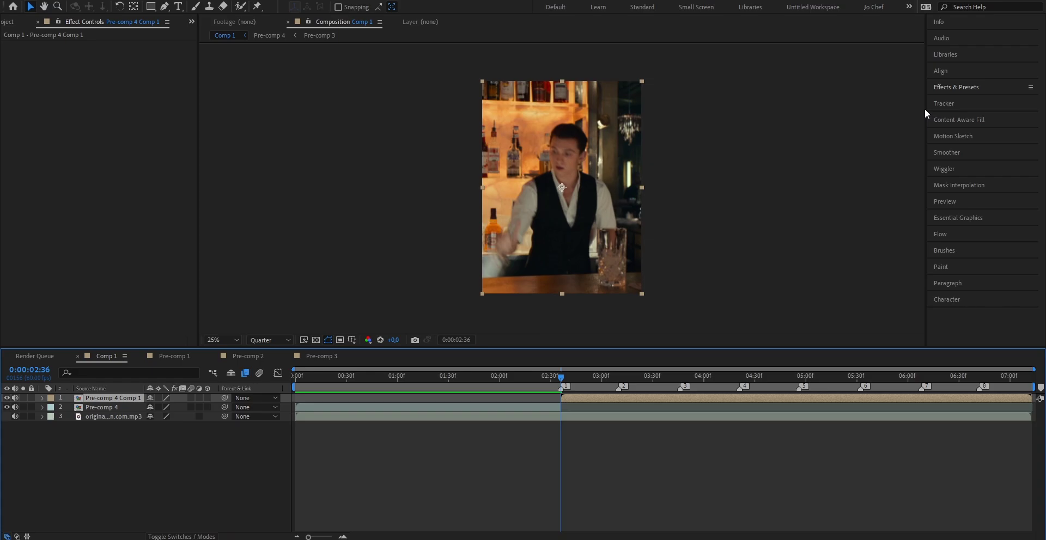
# - Search Effects & Presets for 'twixtor' and apply Twixtor to the nested clip
pyautogui.click(971, 87)
pyautogui.click(978, 102)
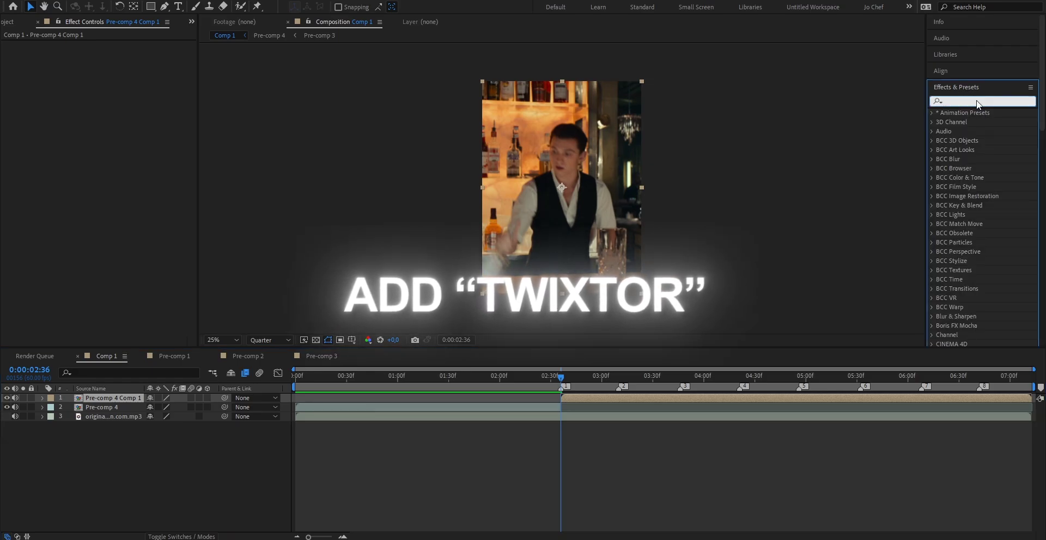
pyautogui.write('twixtor')
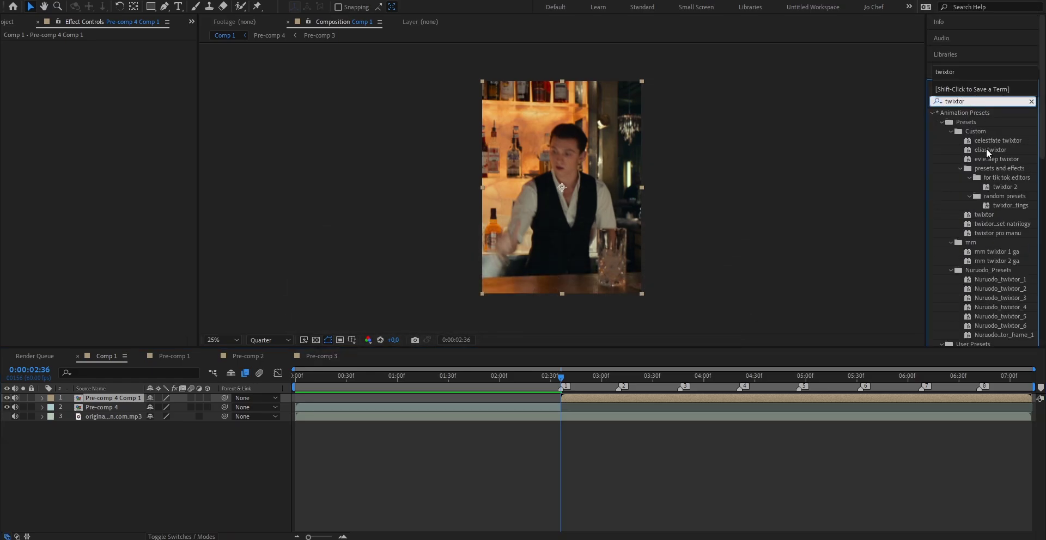
pyautogui.scroll(-5, 975, 234)
pyautogui.doubleClick(966, 297)
pyautogui.click(563, 429)
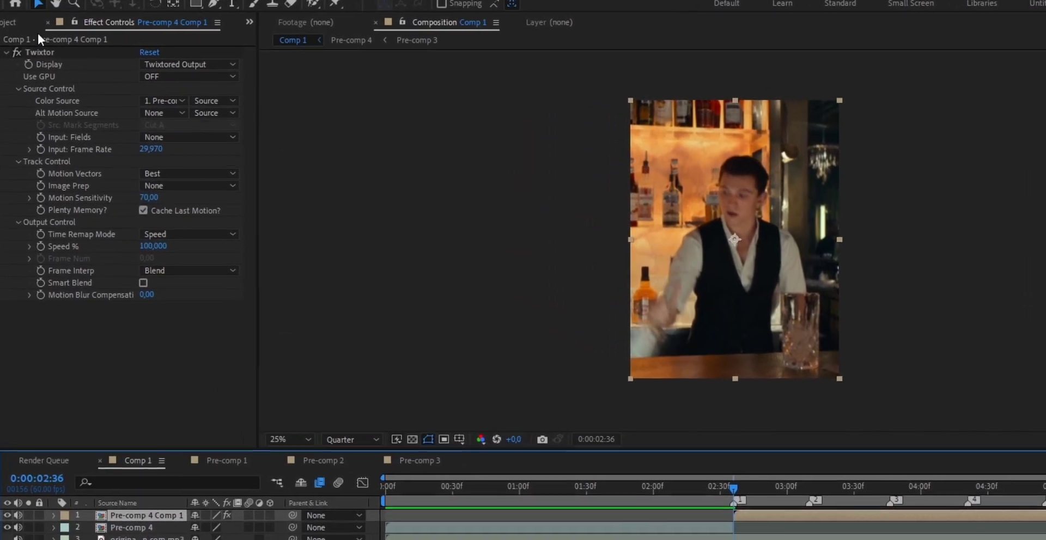
# - Check the source footage frame rate and set Twixtor's Input: Frame Rate to 23,97
pyautogui.click(8, 22)
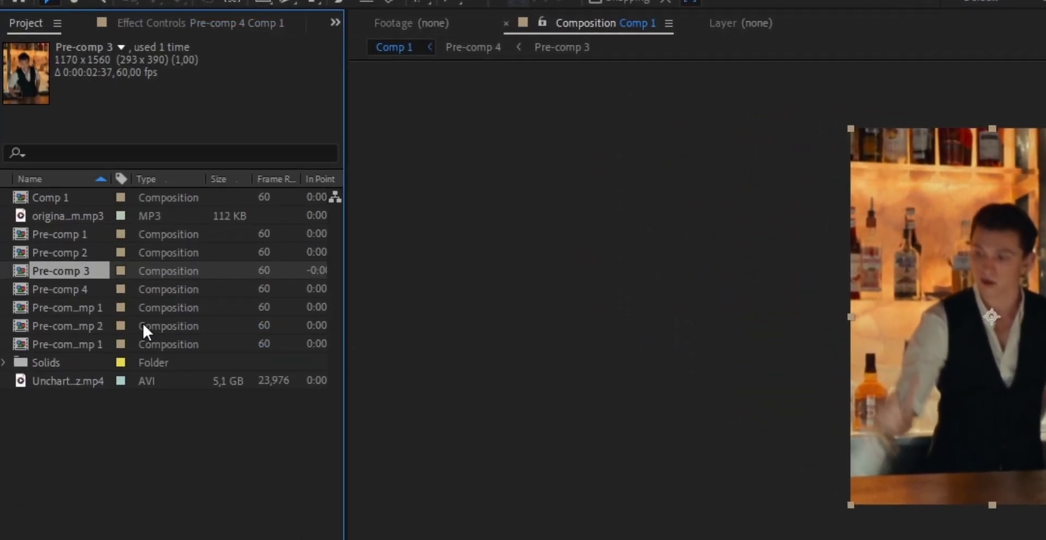
pyautogui.click(61, 380)
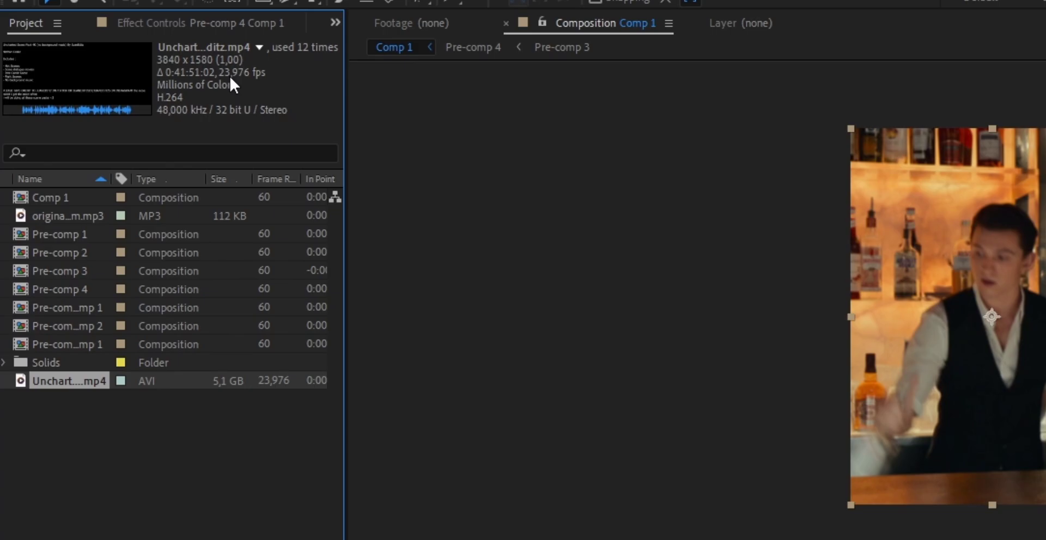
pyautogui.click(217, 31)
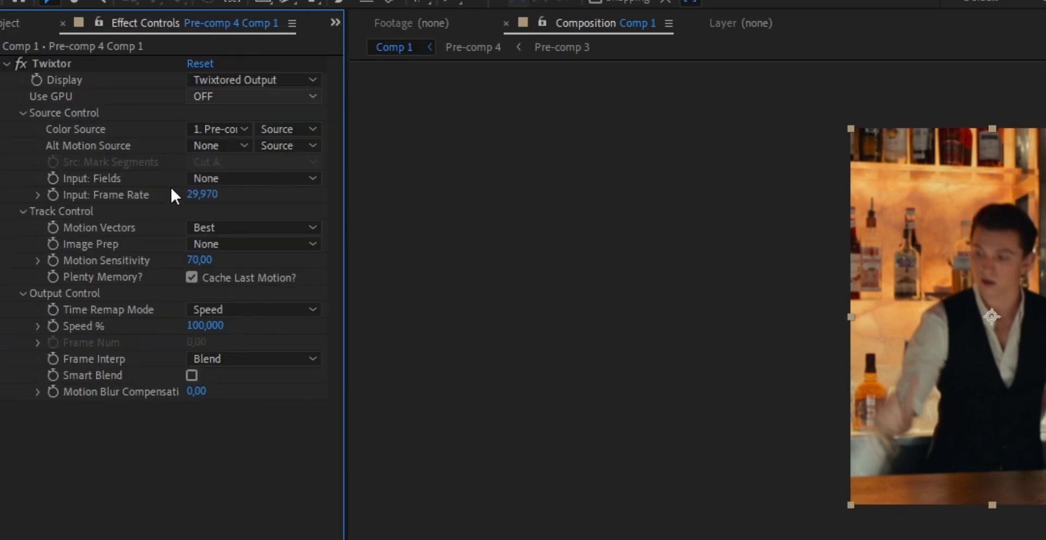
pyautogui.click(205, 196)
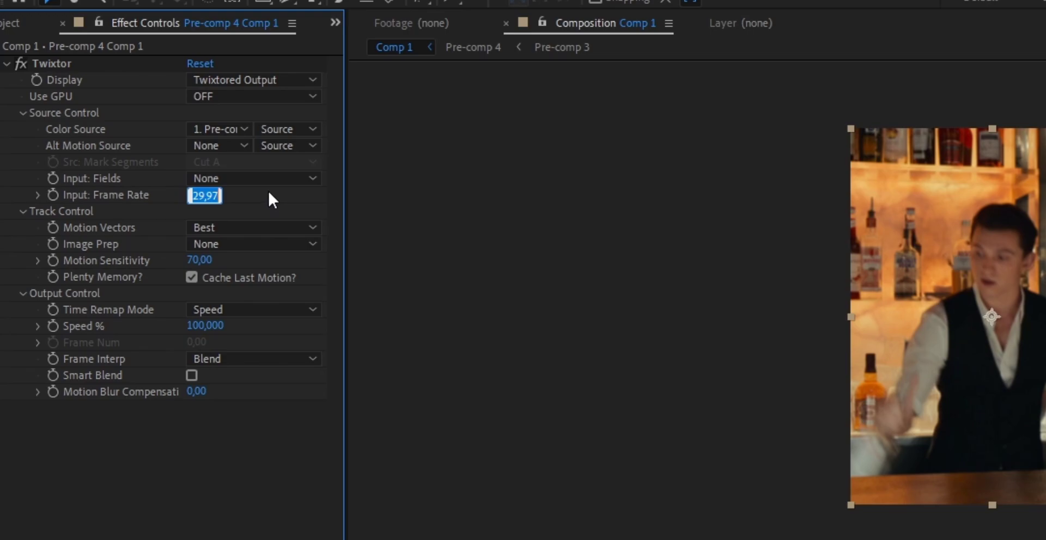
pyautogui.write('23,97')
pyautogui.press('Return')
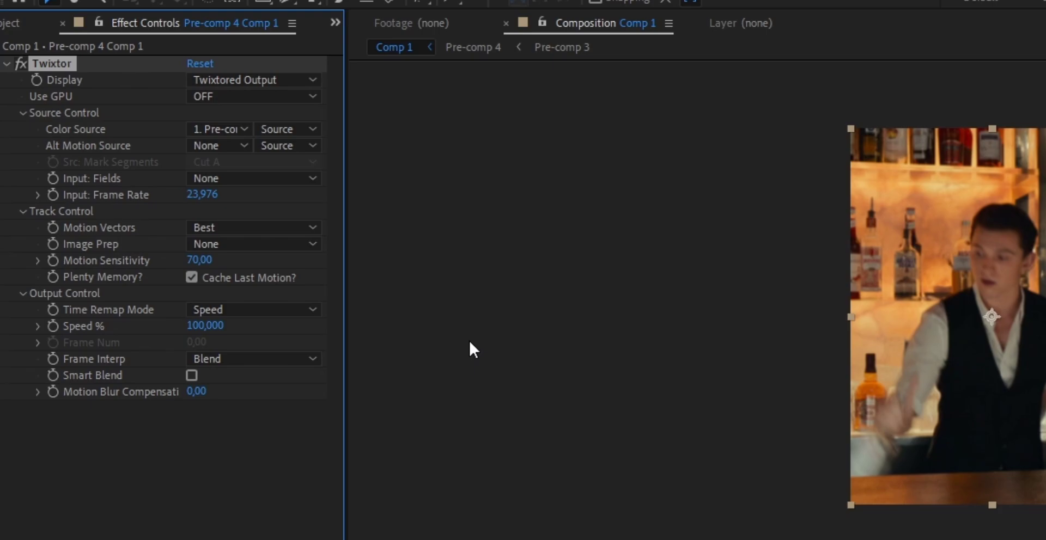
# - Open the composition's settings to edit its 60 fps frame rate
pyautogui.rightClick(613, 369)
pyautogui.click(657, 408)
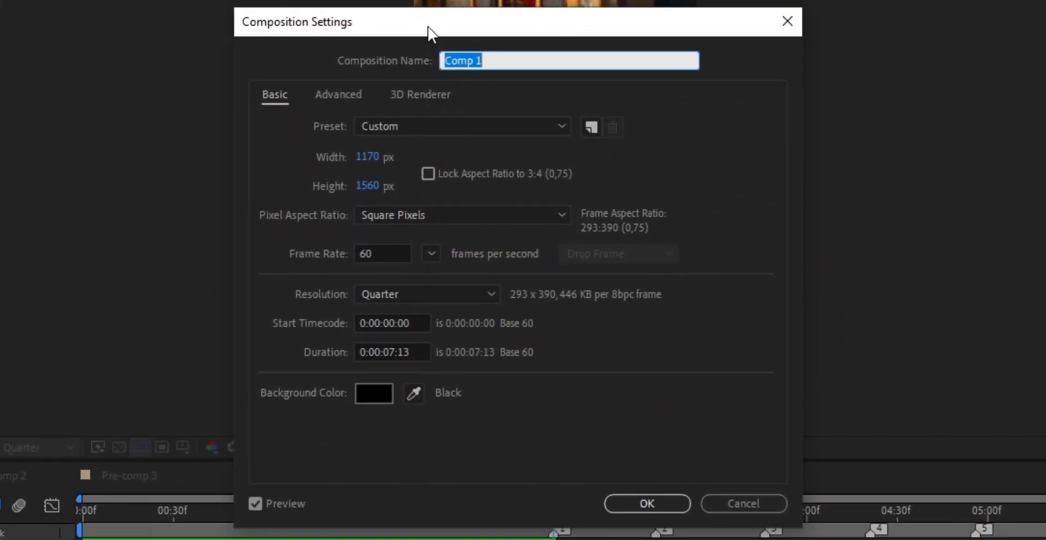
pyautogui.click(572, 327)
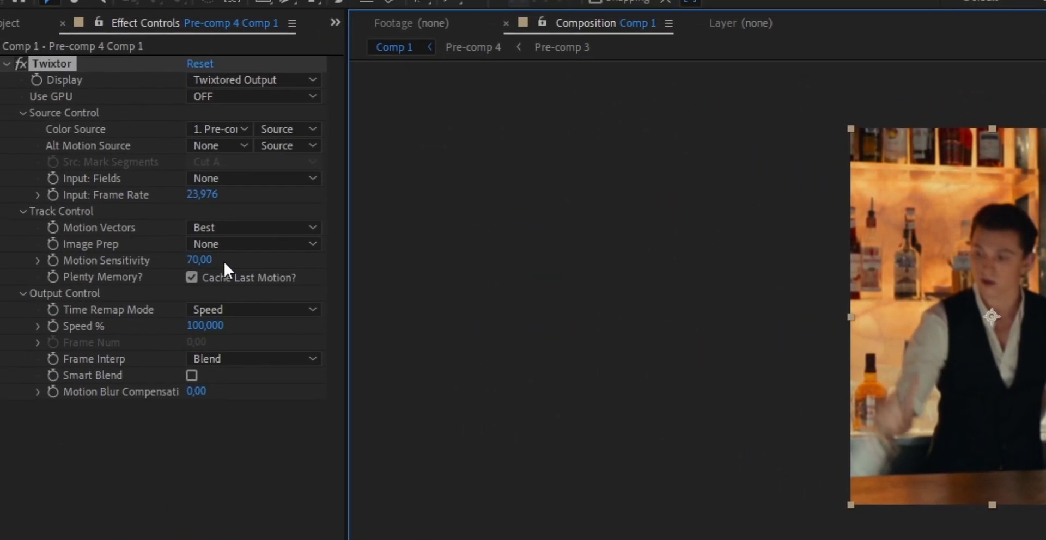
# - Set Twixtor to Contrast/Edge Enhance, Motion Weighted Blend interpolation and Motion Sensitivity 100
pyautogui.click(224, 244)
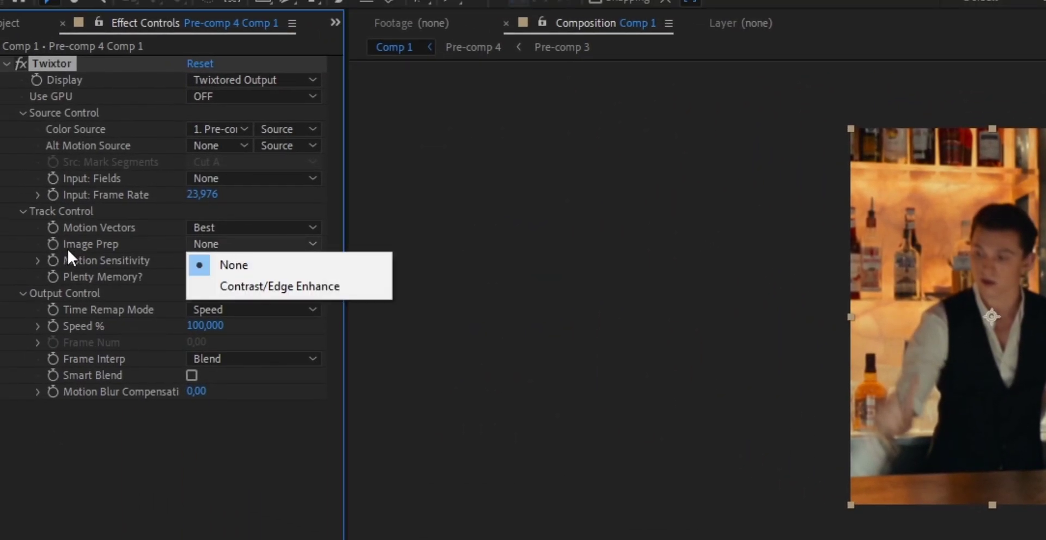
pyautogui.click(283, 284)
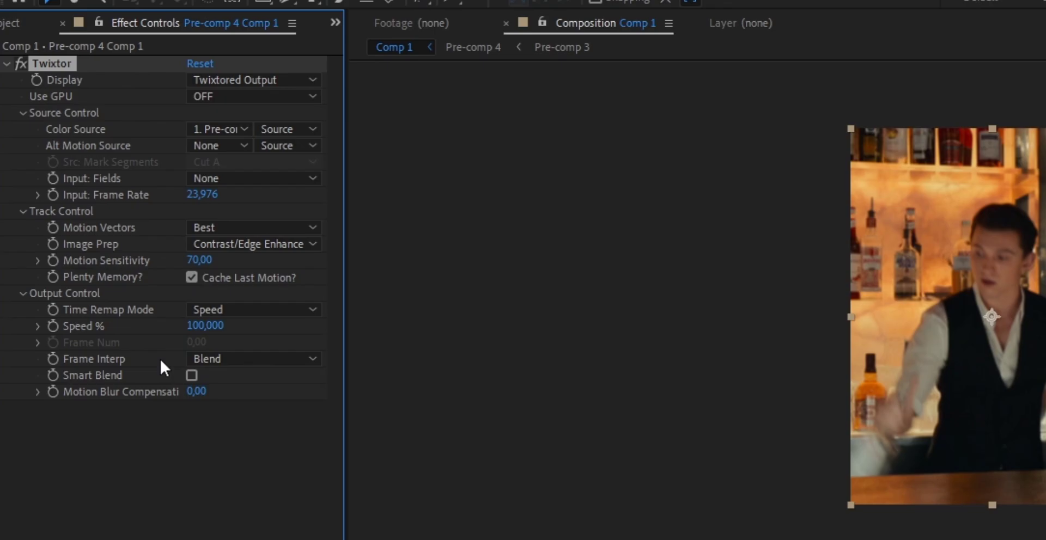
pyautogui.click(207, 359)
pyautogui.click(229, 424)
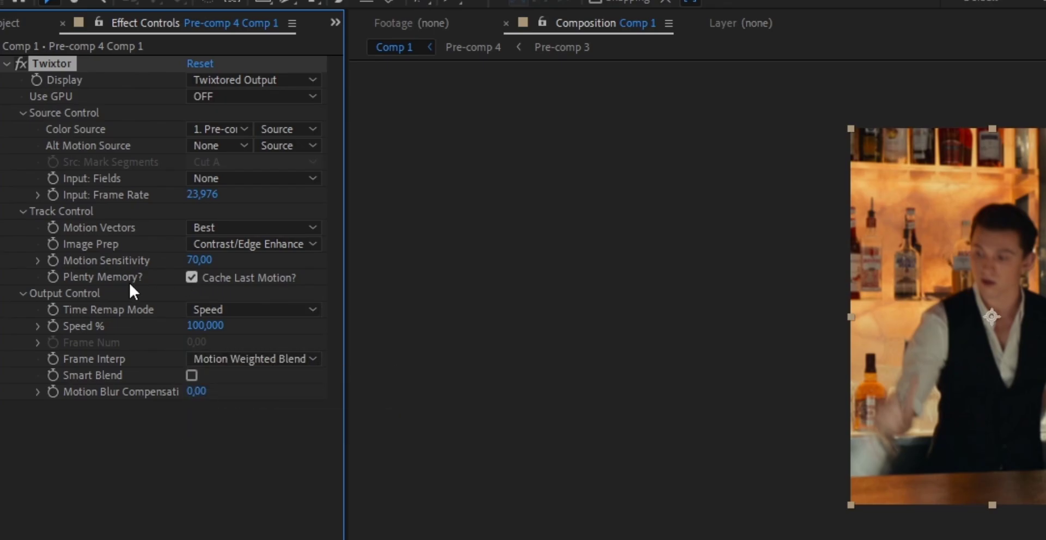
pyautogui.moveTo(191, 267); pyautogui.dragTo(343, 351)
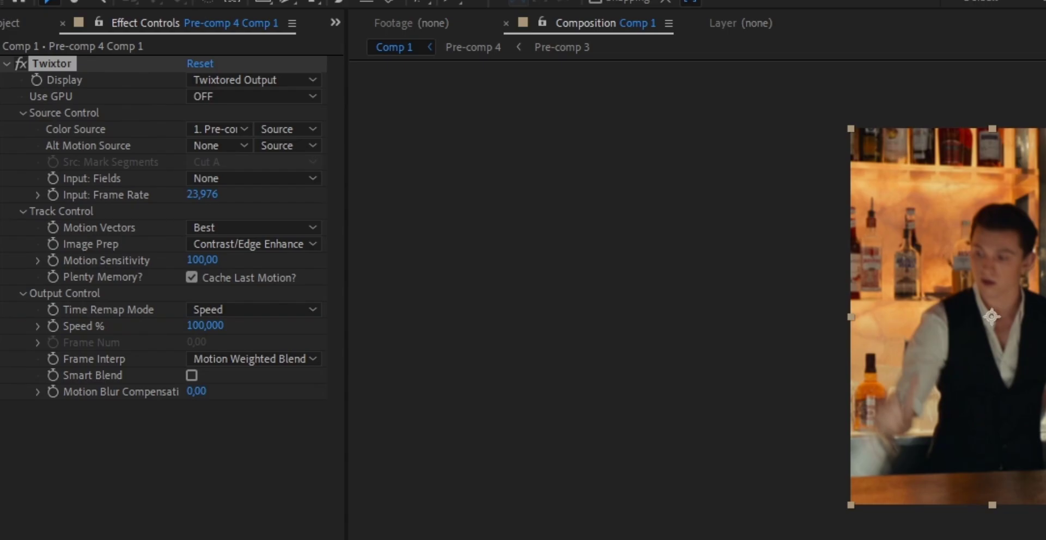
# - Enable keyframing on Speed % and reveal the keyframed property on Pre-comp 4 Comp 1
pyautogui.click(76, 326)
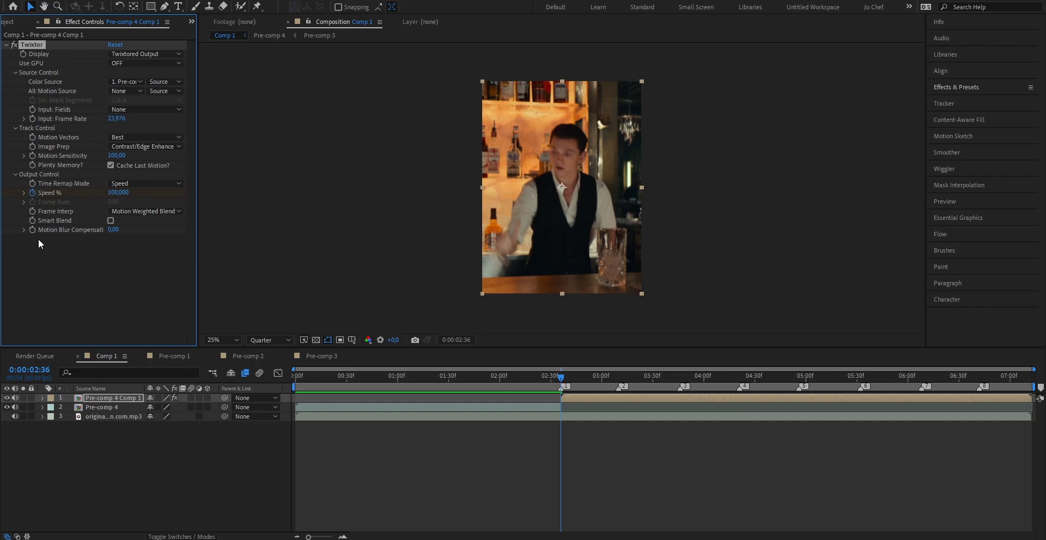
pyautogui.moveTo(308, 536); pyautogui.dragTo(325, 536)
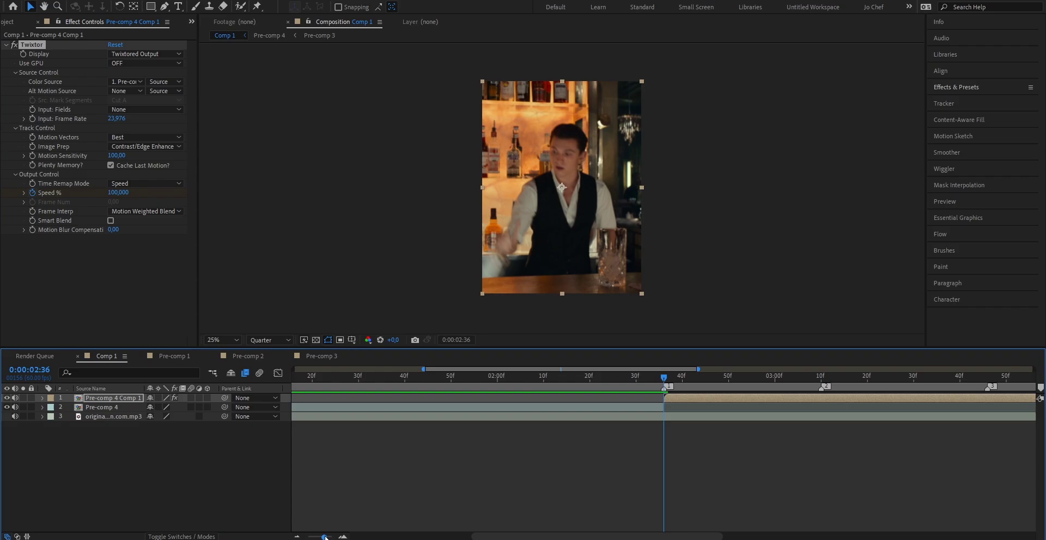
pyautogui.click(668, 397)
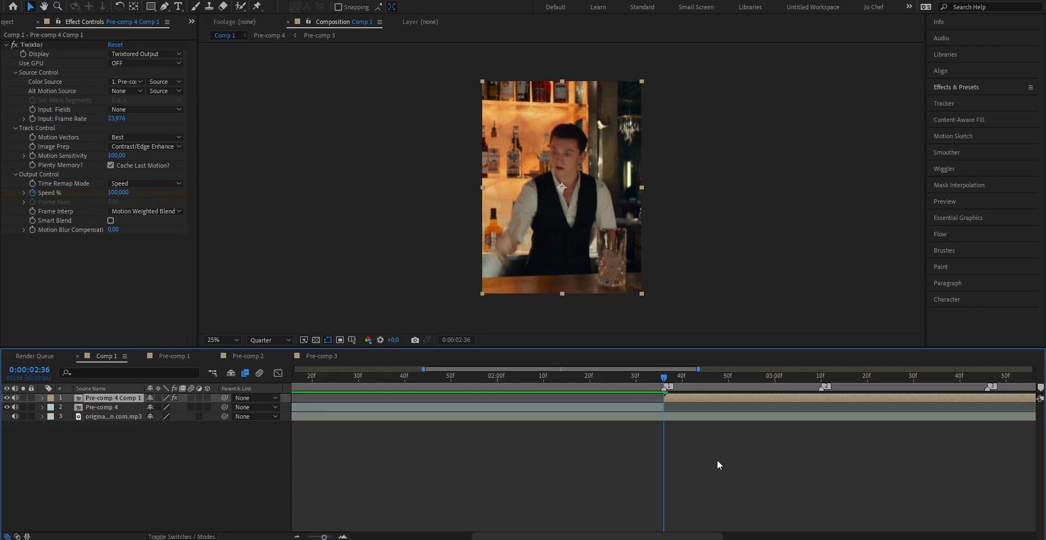
pyautogui.press('u')
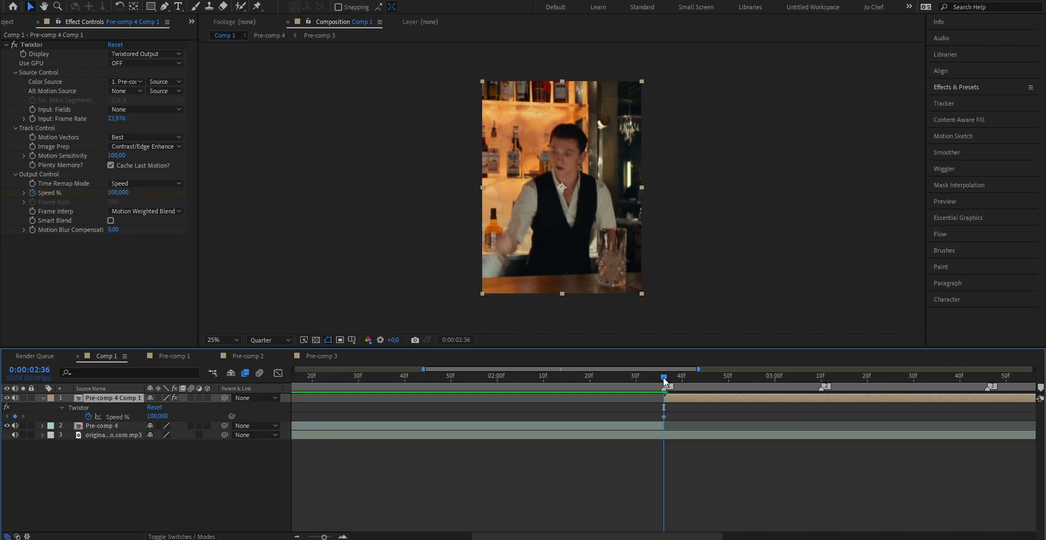
# - Keyframe Speed % at 45 just before the beat and 90 at 0:00:02:36
pyautogui.moveTo(666, 379); pyautogui.dragTo(642, 380)
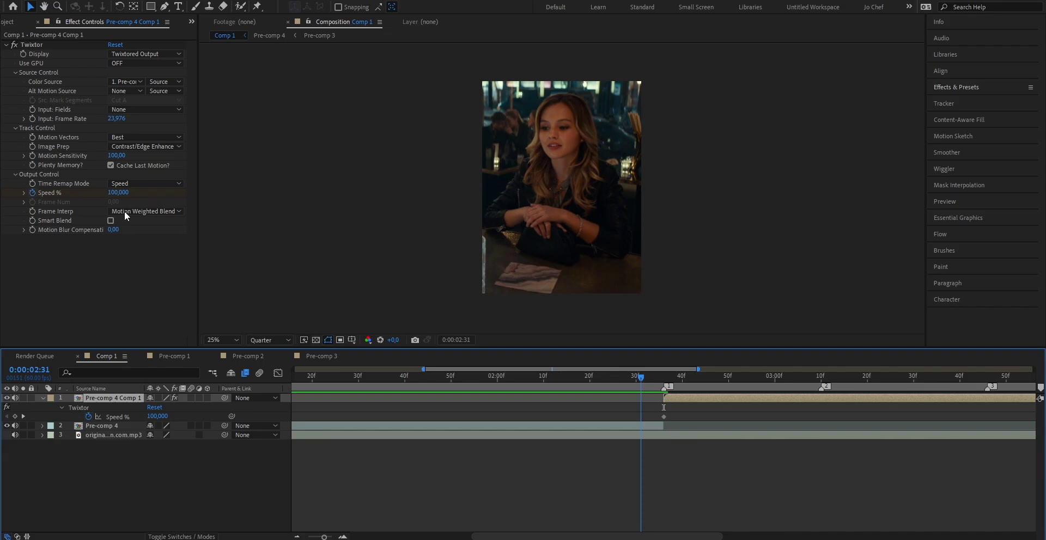
pyautogui.click(117, 192)
pyautogui.write('45')
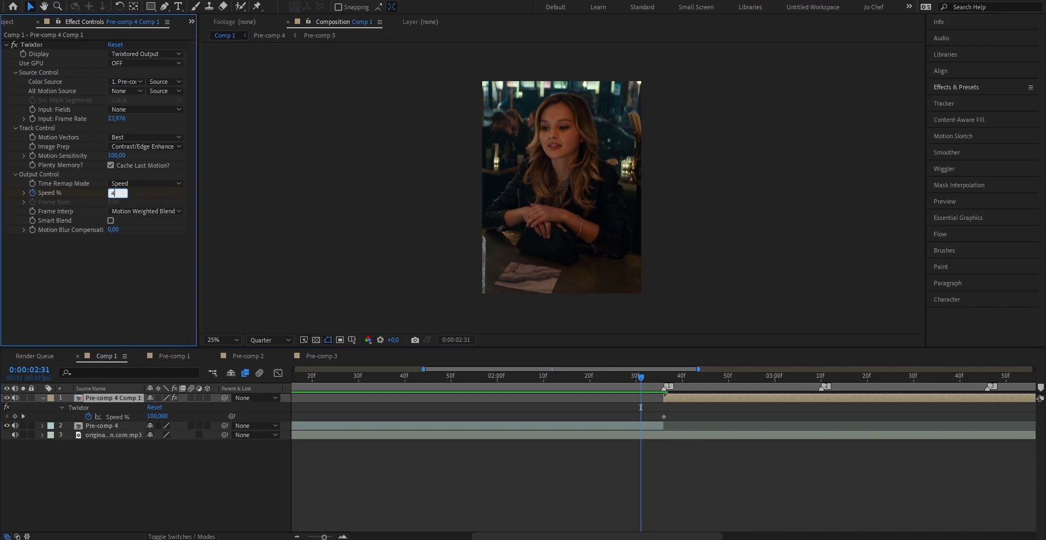
pyautogui.moveTo(642, 377); pyautogui.dragTo(664, 383)
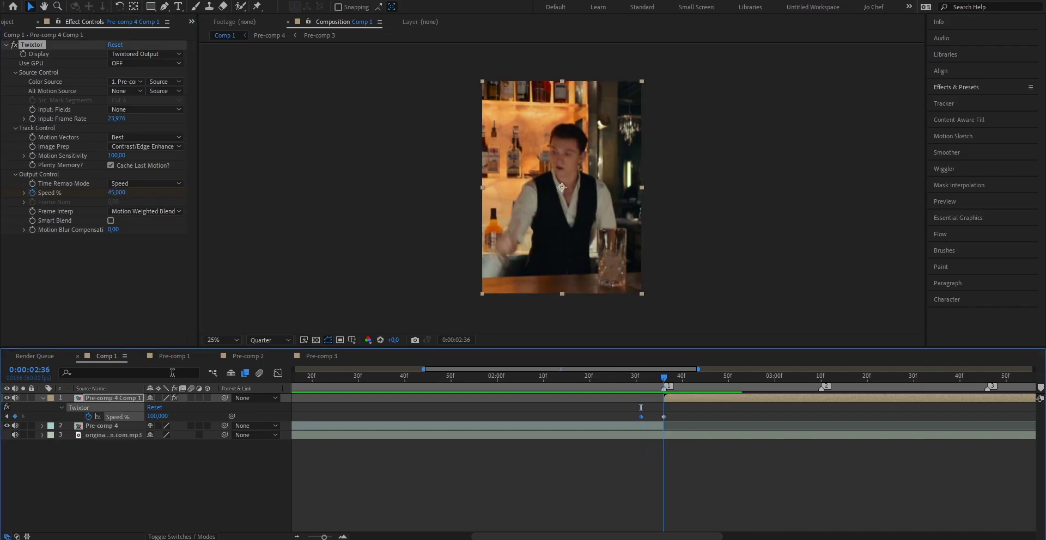
pyautogui.click(113, 193)
pyautogui.write('90')
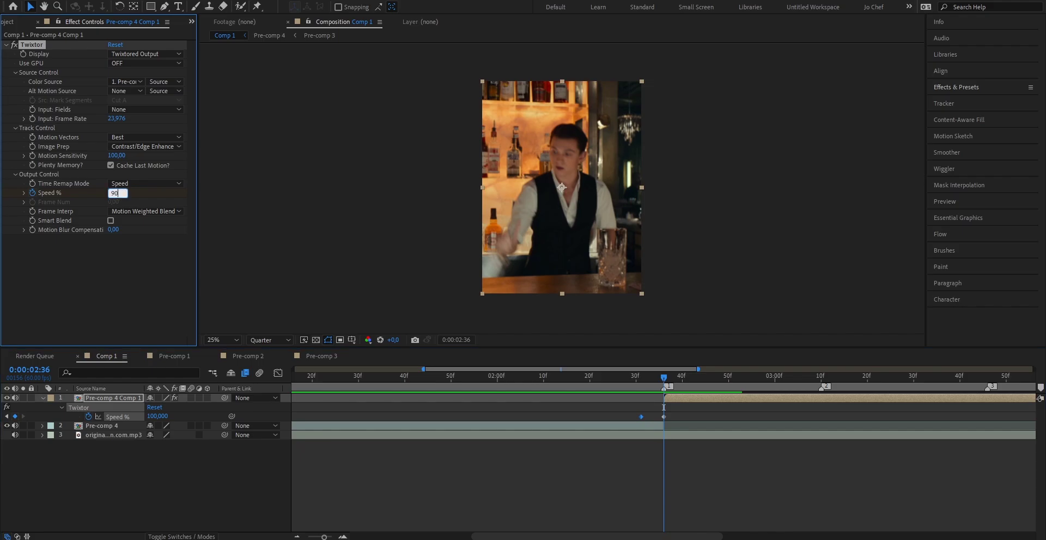
pyautogui.press('Return')
# - Add two more Speed % keyframes at 0:00:02:47 and 0:00:02:52 to finish the ramp
pyautogui.moveTo(663, 377); pyautogui.dragTo(715, 378)
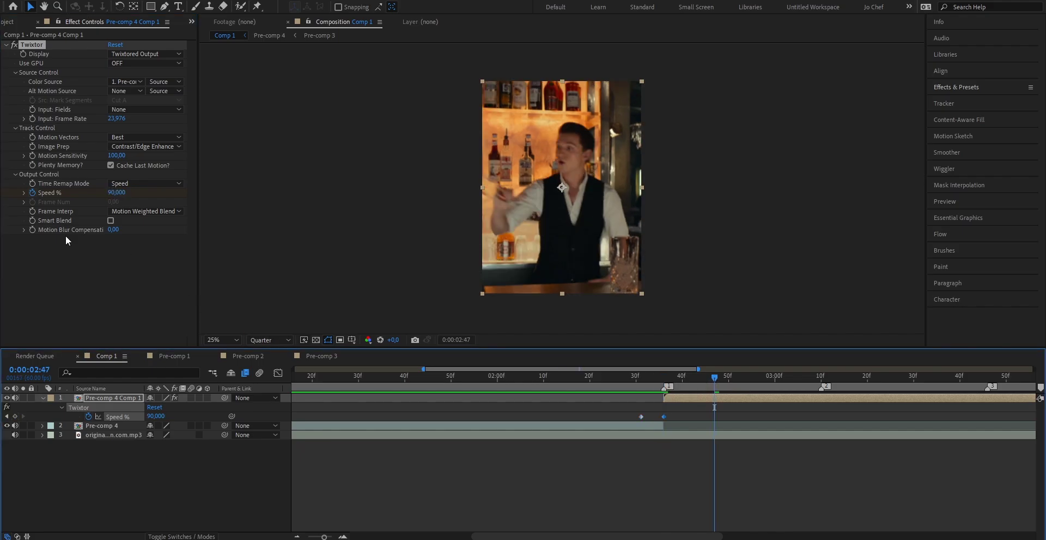
pyautogui.click(15, 417)
pyautogui.moveTo(715, 378); pyautogui.dragTo(738, 383)
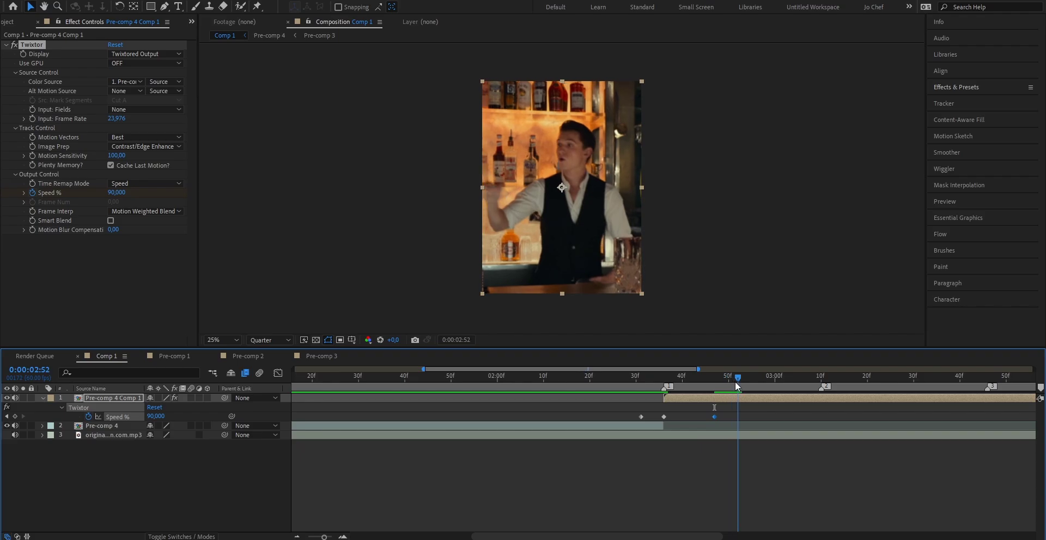
pyautogui.click(156, 416)
pyautogui.write('90')
pyautogui.press('Return')
pyautogui.click(678, 380)
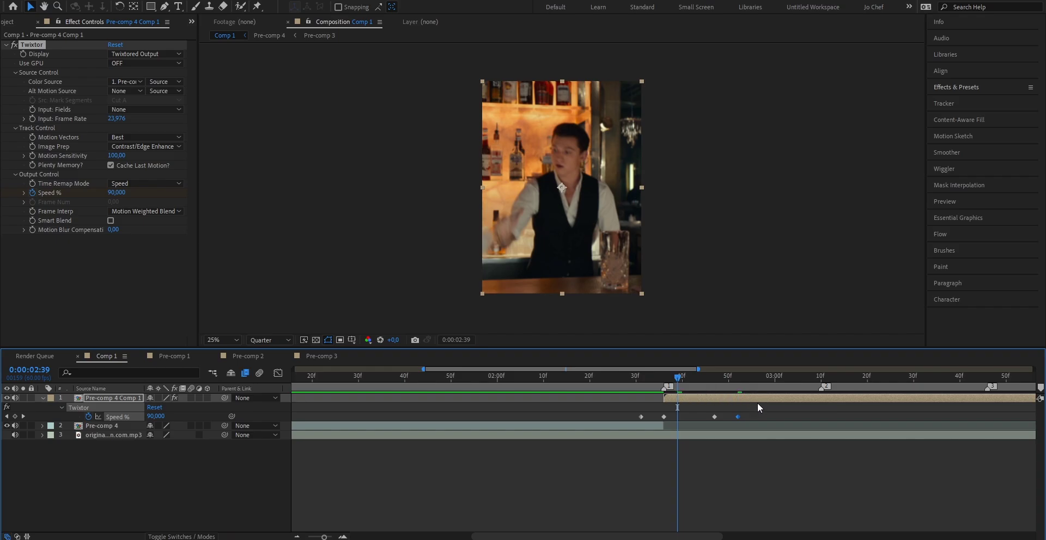
# - Copy the four Speed % keyframes, paste them at the next beat marker and shift them into alignment
pyautogui.moveTo(773, 408); pyautogui.dragTo(558, 419)
pyautogui.hotkey('ctrl', 'c')
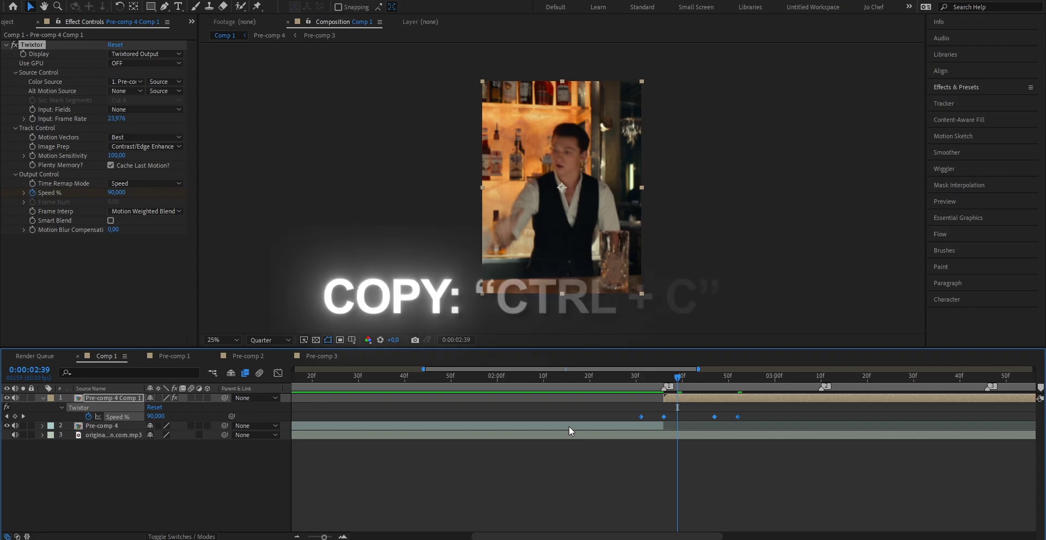
pyautogui.hscroll(3, 685, 519)
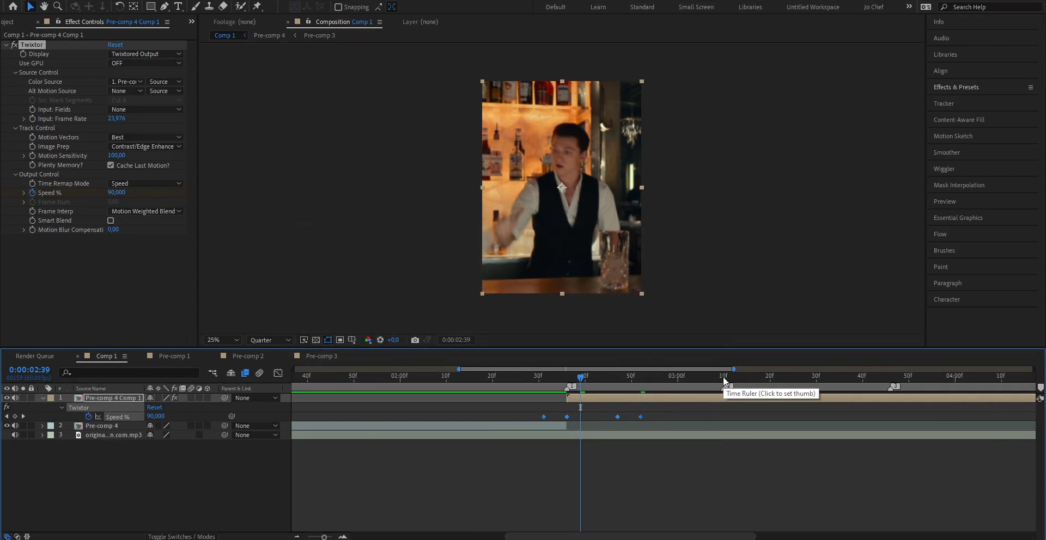
pyautogui.click(722, 376)
pyautogui.hotkey('ctrl', 'v')
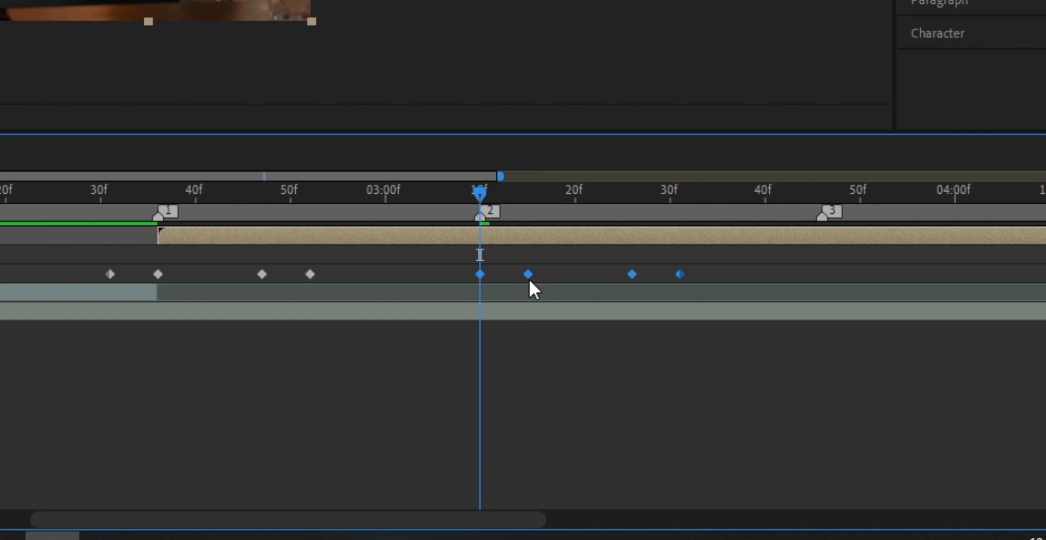
pyautogui.moveTo(518, 211); pyautogui.dragTo(528, 212)
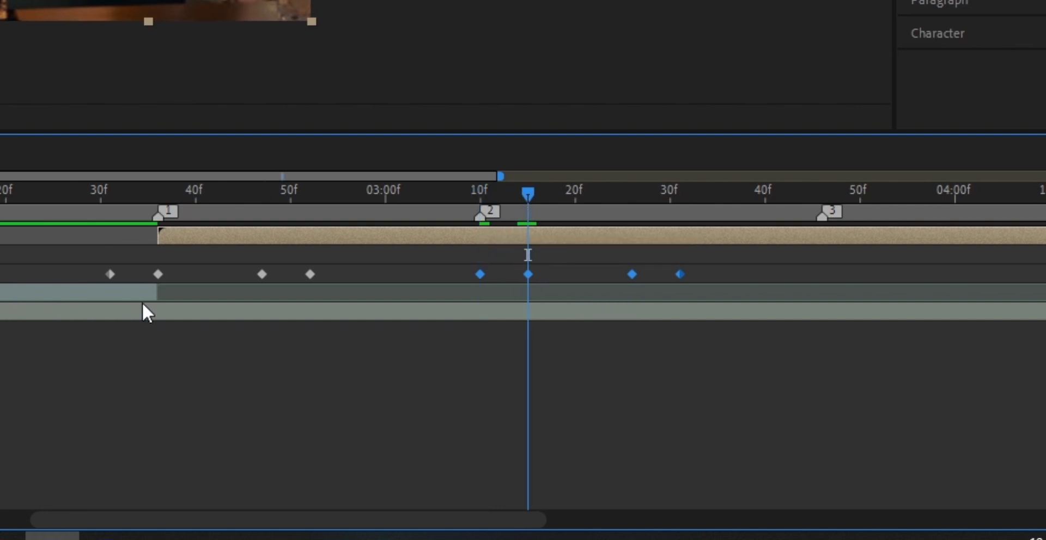
pyautogui.click(477, 191)
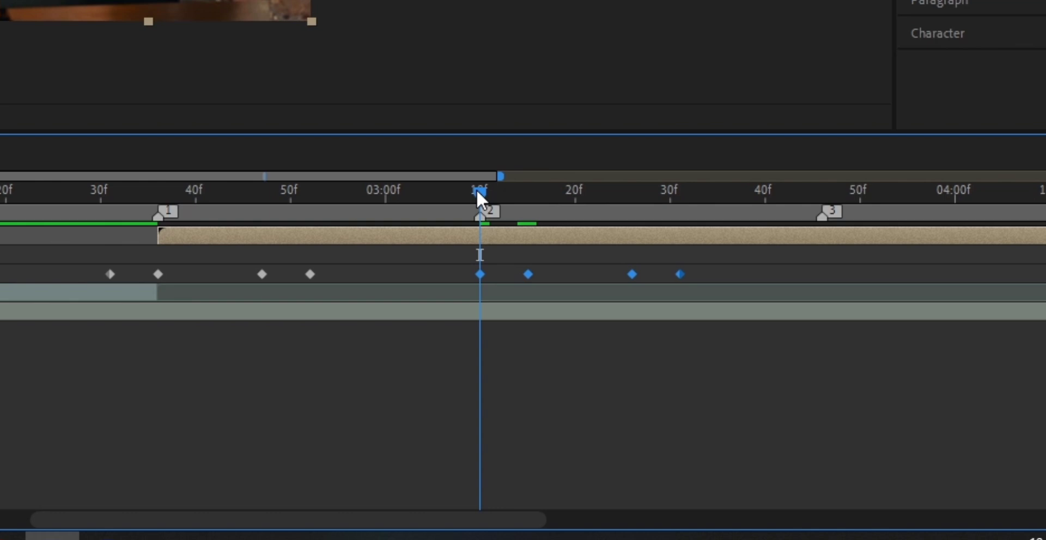
pyautogui.moveTo(531, 274); pyautogui.dragTo(483, 289)
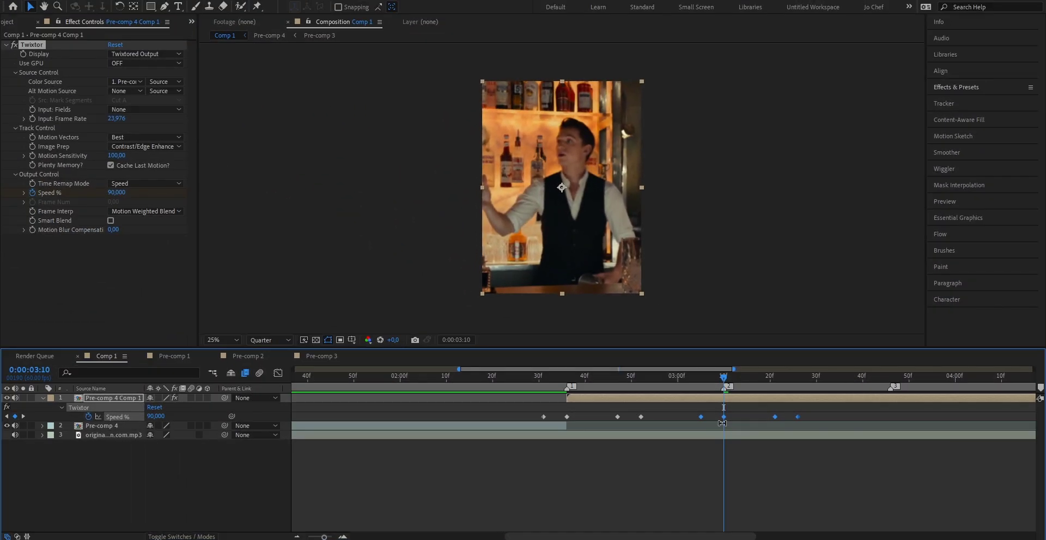
pyautogui.press('-')
pyautogui.click(435, 376)
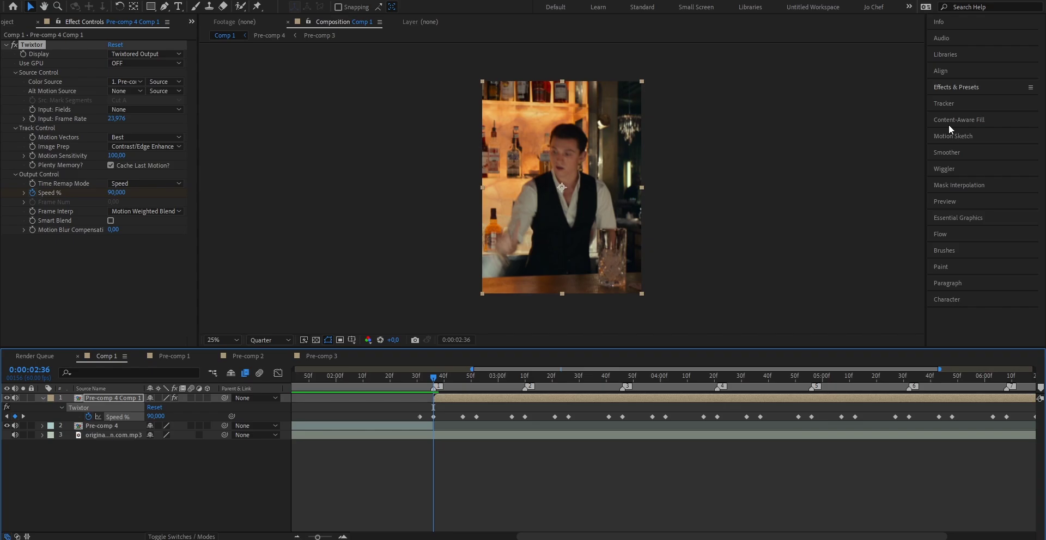
# - Search 's_hue' and apply S_HueSatBright to the Twixtor layer
pyautogui.hotkey('ctrl', '5')
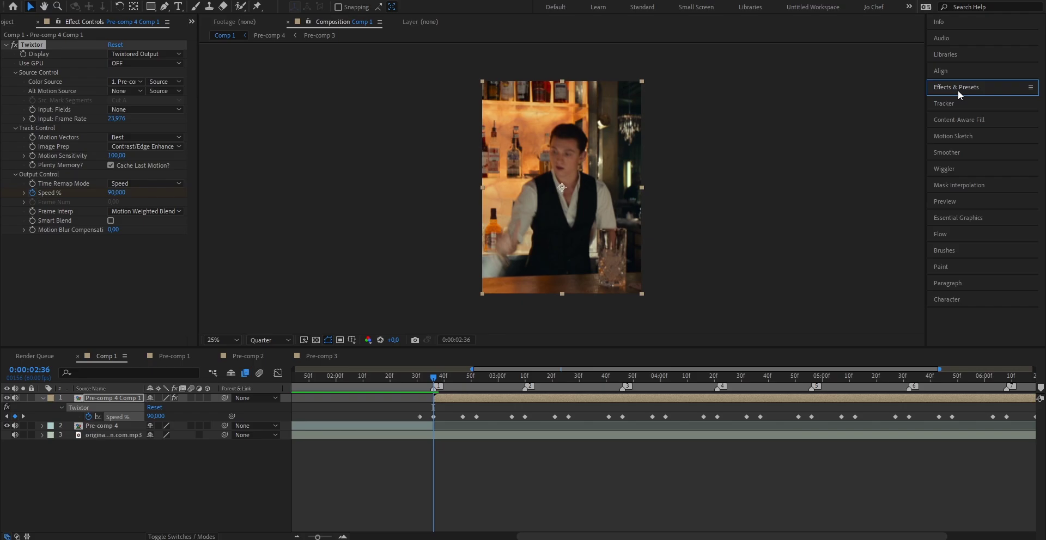
pyautogui.click(960, 92)
pyautogui.click(931, 100)
pyautogui.write('s')
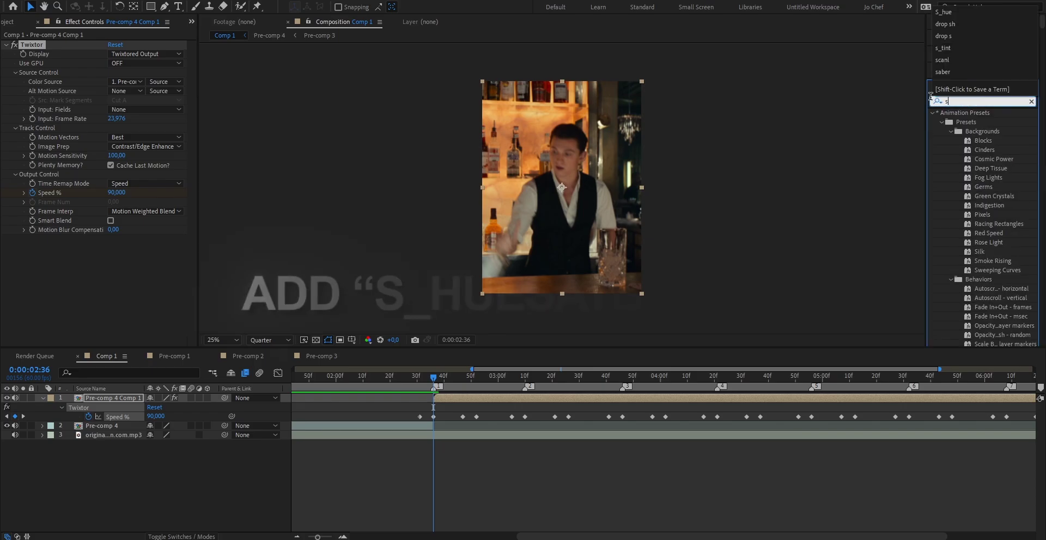
pyautogui.write('_hue')
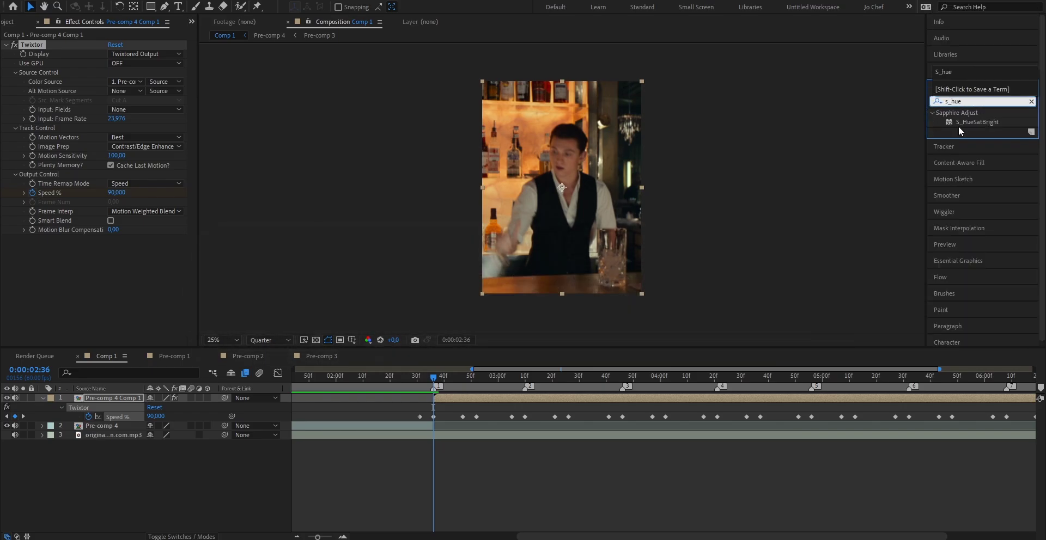
pyautogui.moveTo(967, 123); pyautogui.dragTo(455, 400)
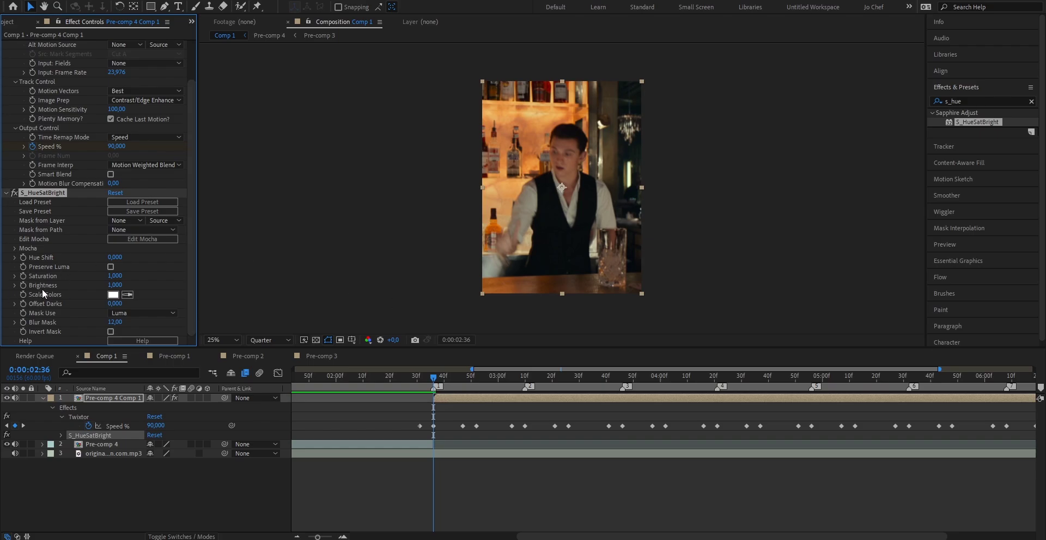
# - Set S_HueSatBright Brightness to 1,15 at the beat
pyautogui.press('=')
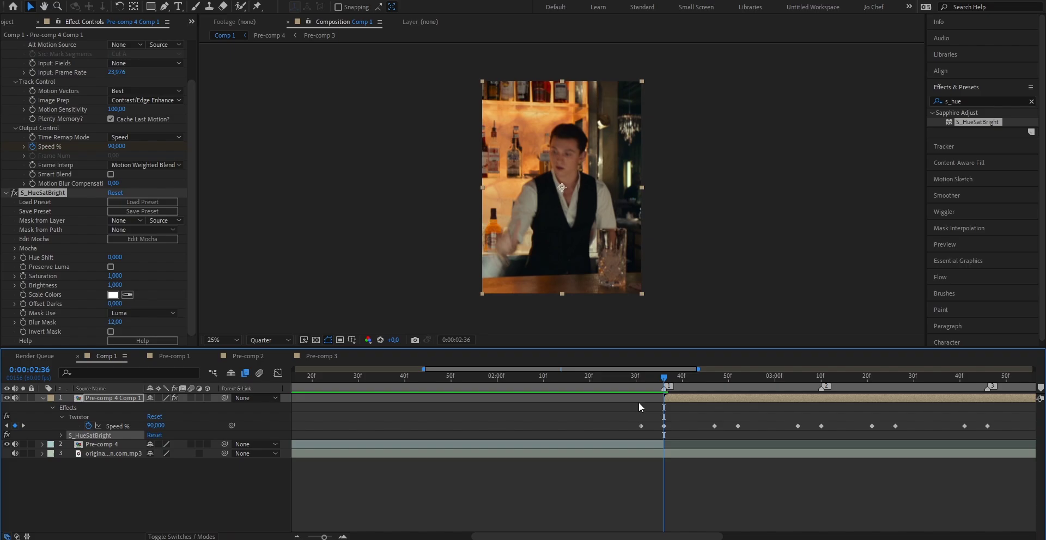
pyautogui.click(115, 285)
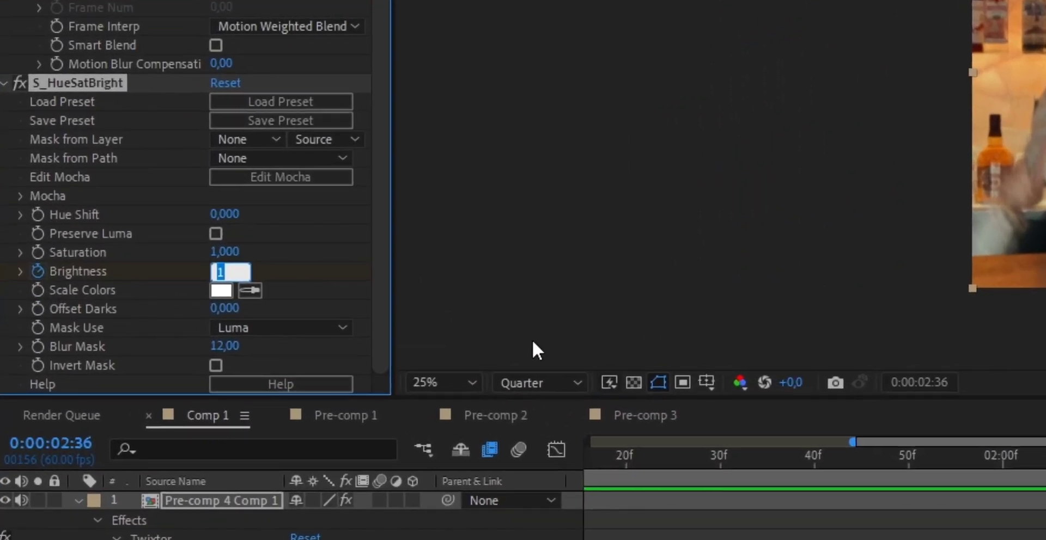
pyautogui.write('1,15')
pyautogui.press('Return')
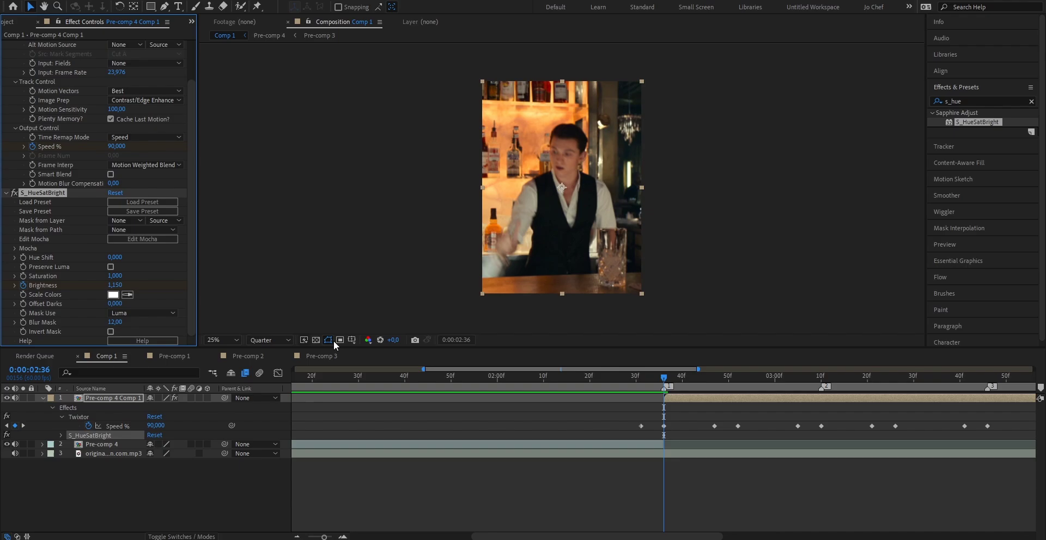
# - Set Brightness back to 1 at the next beat, 0:00:03:01
pyautogui.click(779, 385)
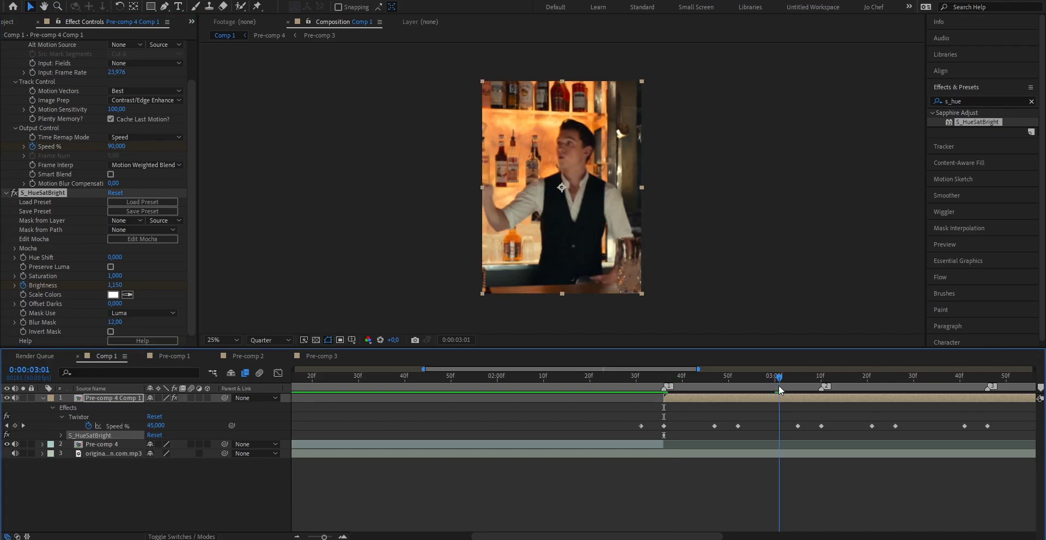
pyautogui.click(122, 286)
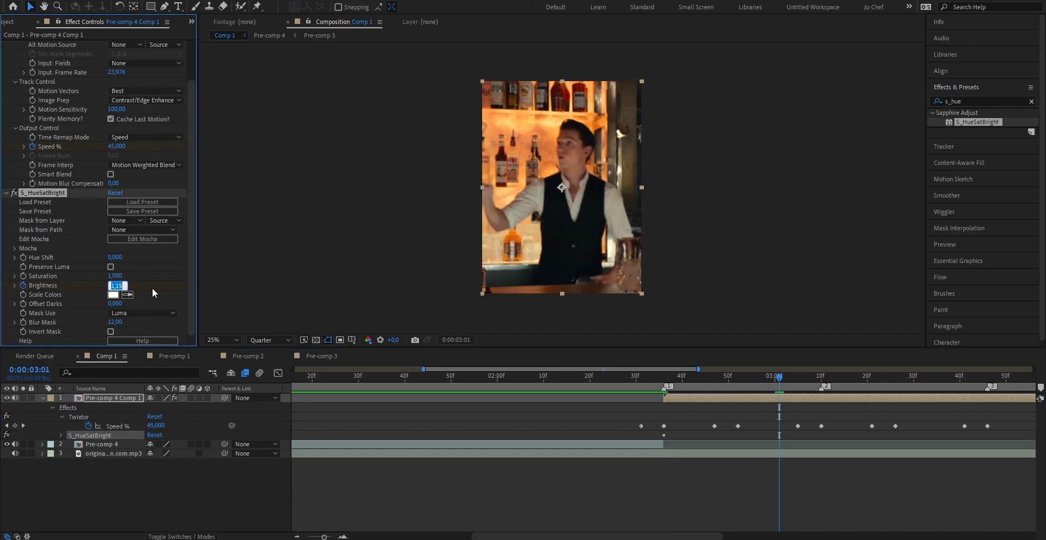
pyautogui.write('1')
pyautogui.press('Return')
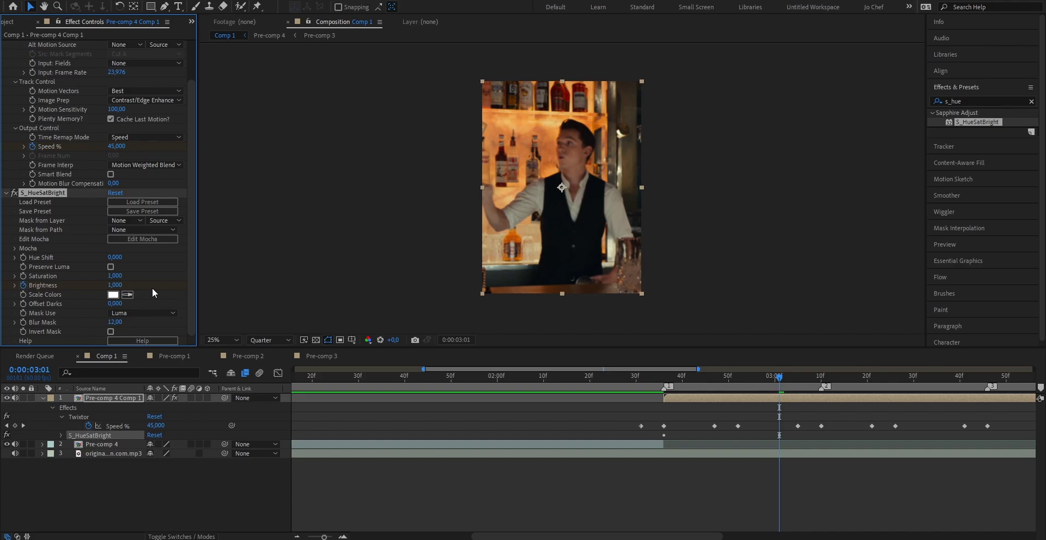
# - Show the keyframed Speed and Brightness properties and set Brightness to 1 at 0:00:02:31
pyautogui.click(665, 378)
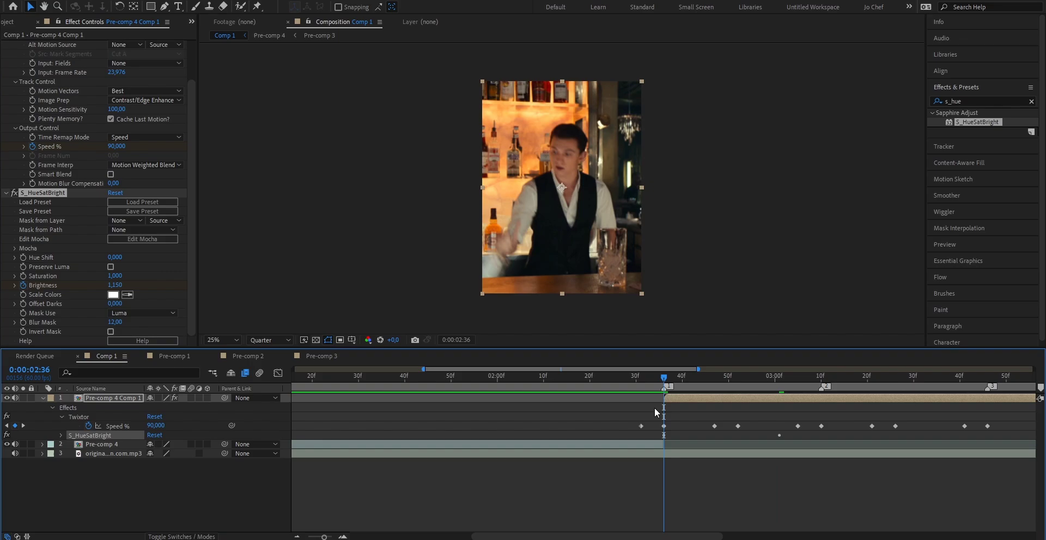
pyautogui.press('=')
pyautogui.press('=')
pyautogui.press('u')
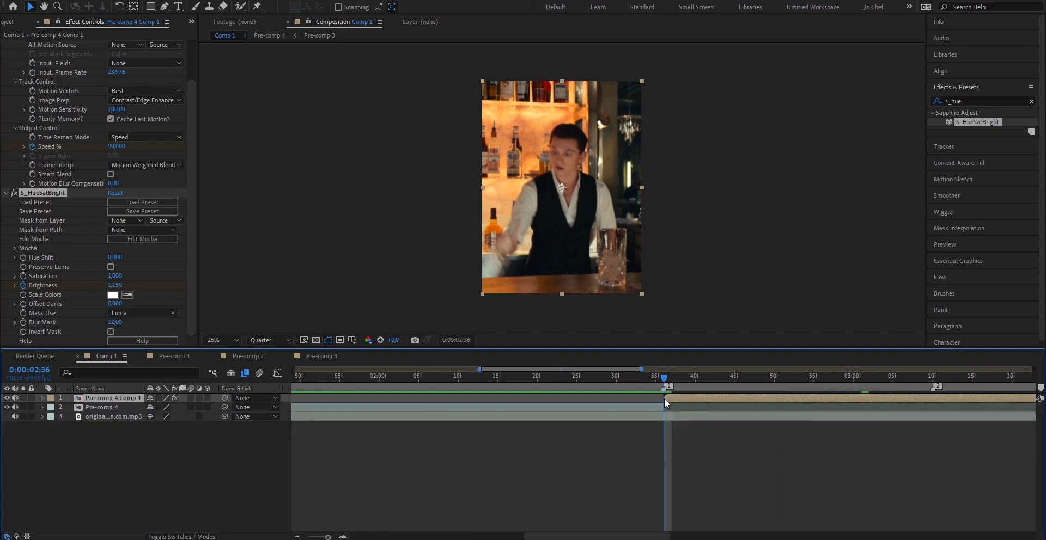
pyautogui.press('u')
pyautogui.moveTo(663, 377); pyautogui.dragTo(625, 381)
pyautogui.click(155, 434)
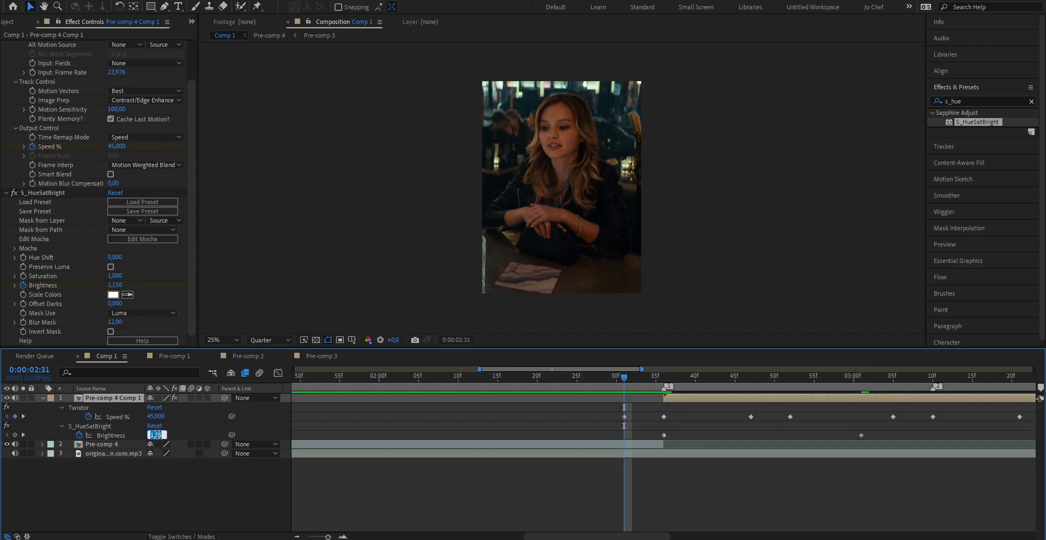
pyautogui.write('1')
pyautogui.press('Return')
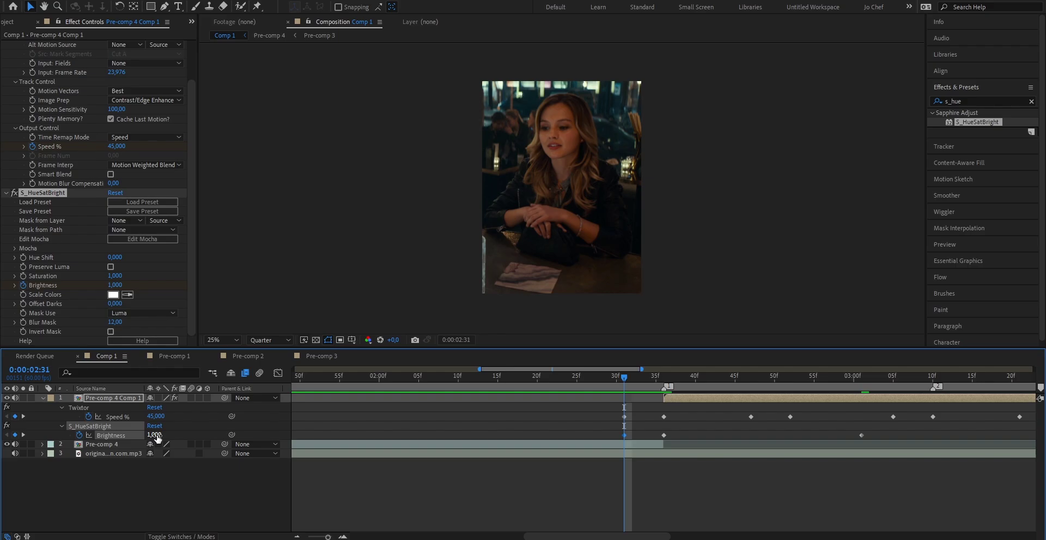
pyautogui.moveTo(562, 536); pyautogui.dragTo(593, 536)
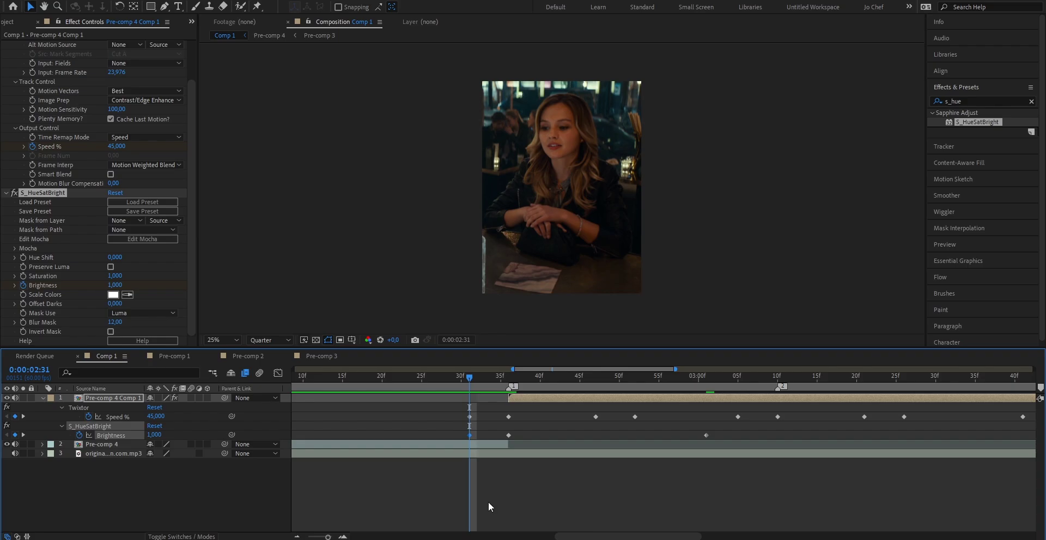
# - Place the three Brightness flash keyframes on the 0:00:03:10 beat, then zoom out and select all flash keyframes
pyautogui.moveTo(755, 433); pyautogui.dragTo(453, 443)
pyautogui.click(778, 384)
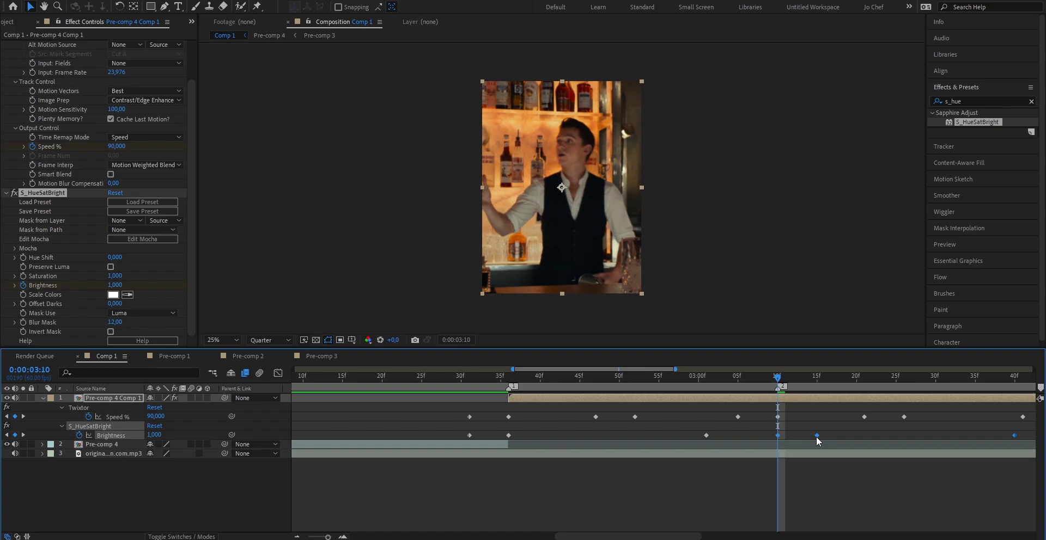
pyautogui.moveTo(818, 436)
pyautogui.moveTo(809, 437); pyautogui.dragTo(780, 437)
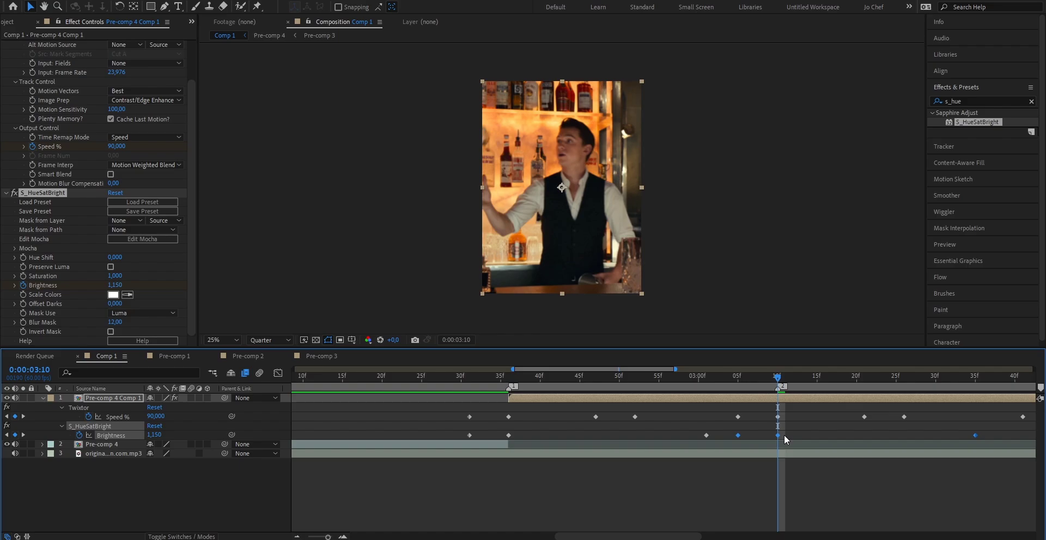
pyautogui.press('-')
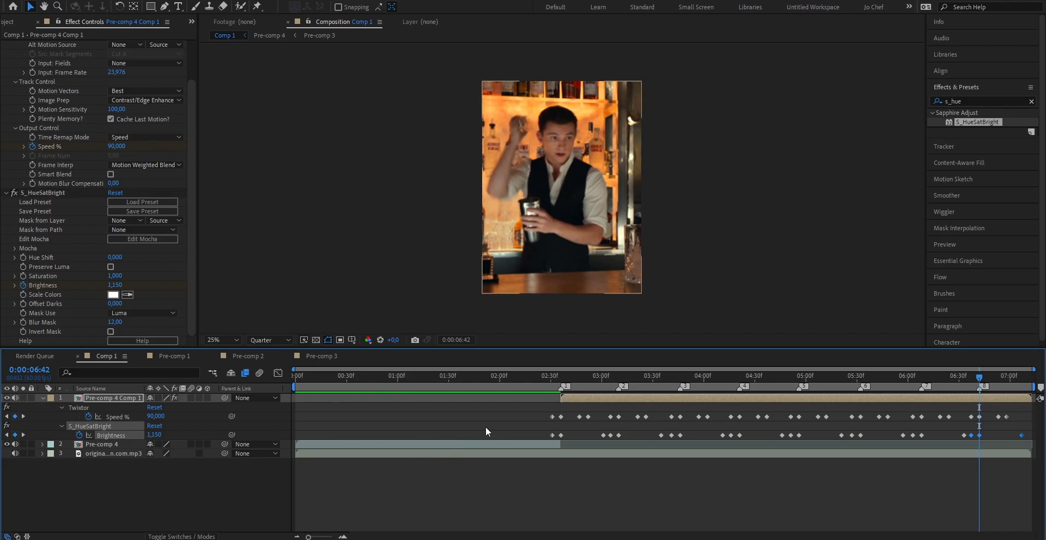
pyautogui.moveTo(486, 428); pyautogui.dragTo(1032, 438)
# - Apply Easy Ease to the selected Brightness keyframes, deselect them and return to the composition start
pyautogui.rightClick(861, 436)
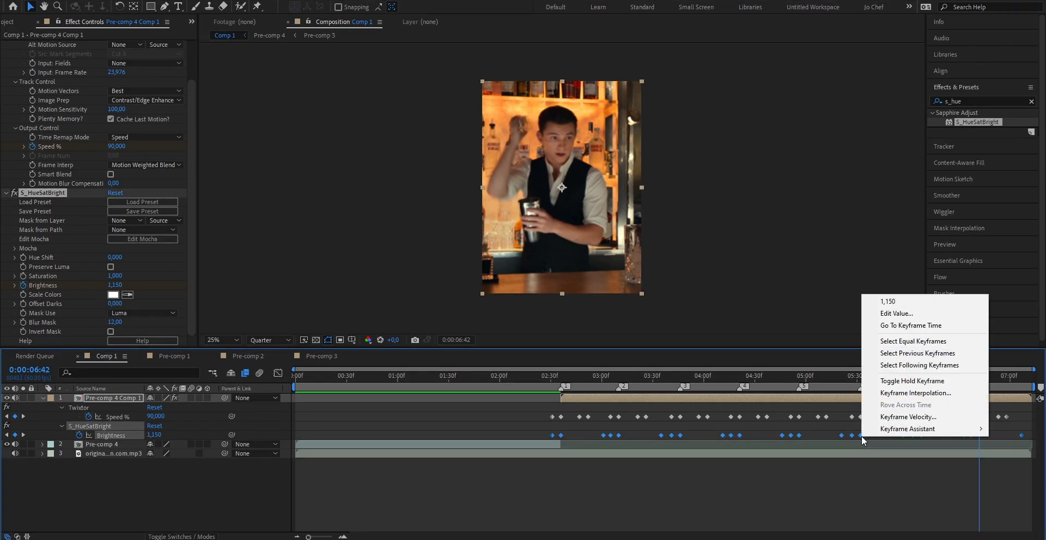
pyautogui.moveTo(868, 431)
pyautogui.click(779, 464)
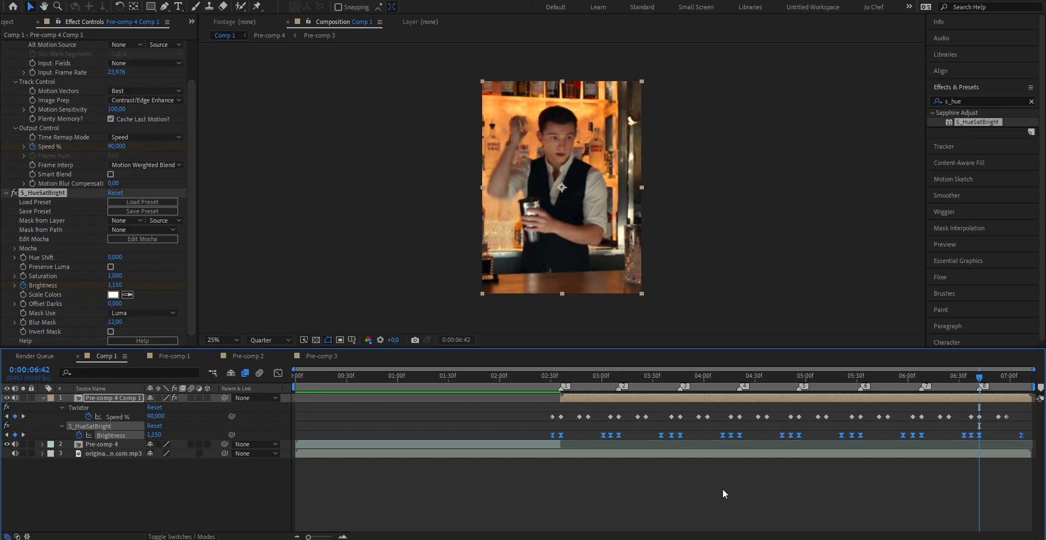
pyautogui.hotkey('ctrl', 'shift', 'a')
pyautogui.press('Home')
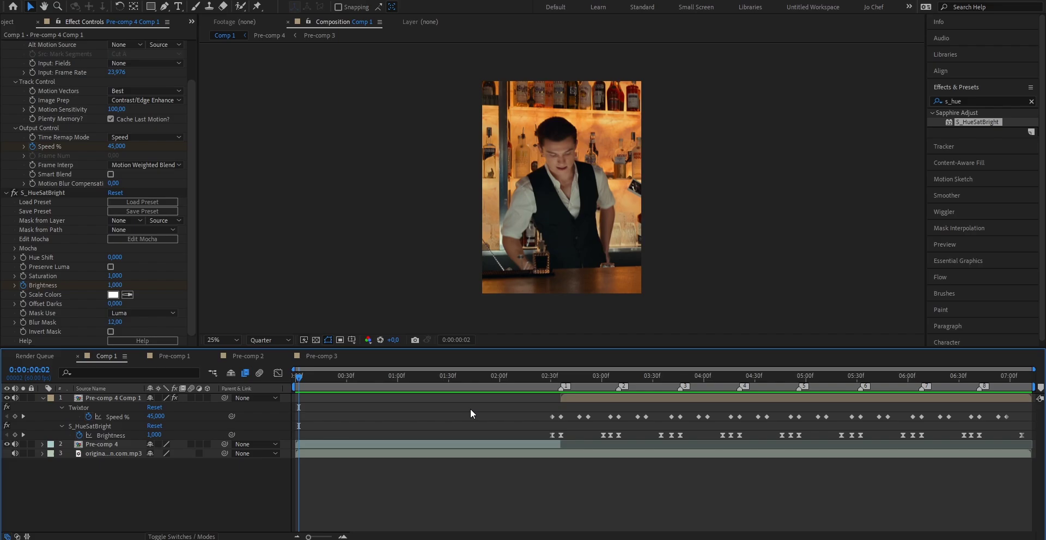
# - Pre-compose the Pre-comp 4 layer into Pre-comp 4 Comp 2
pyautogui.click(416, 444)
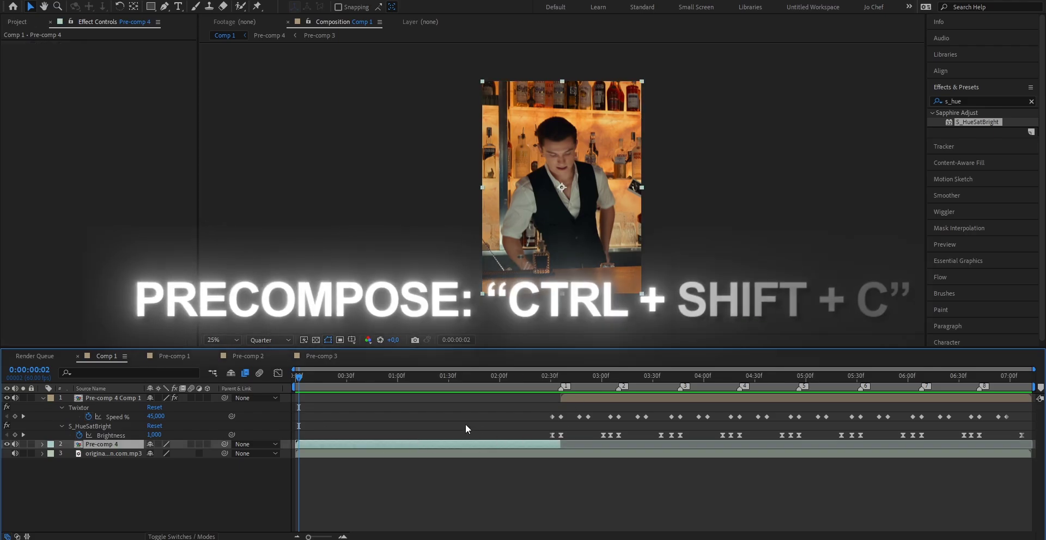
pyautogui.hotkey('ctrl', 'shift', 'c')
pyautogui.click(566, 322)
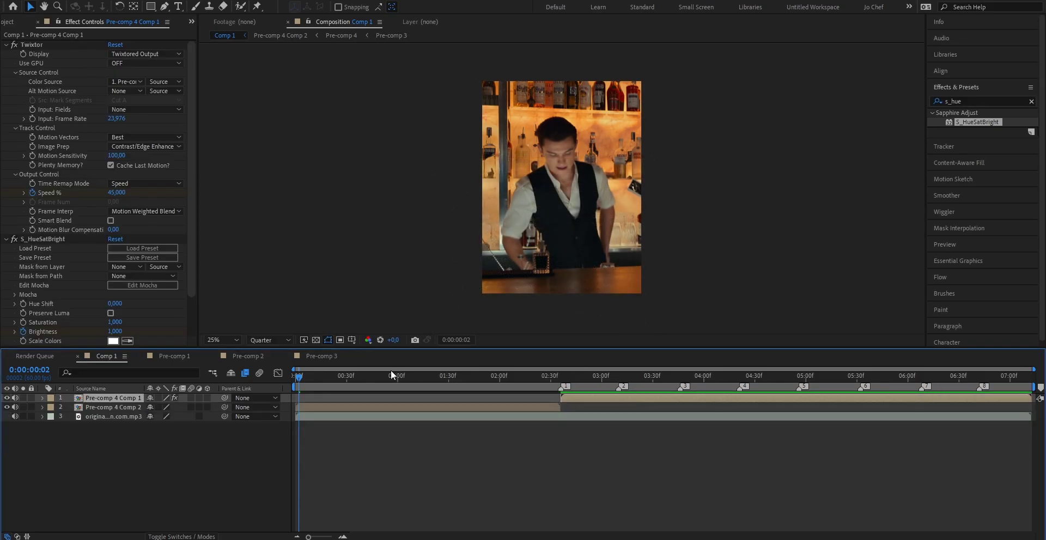
# - Keyframe Opacity from 0% at the first frame to 100% at frame 45, then preview the fade
pyautogui.click(292, 377)
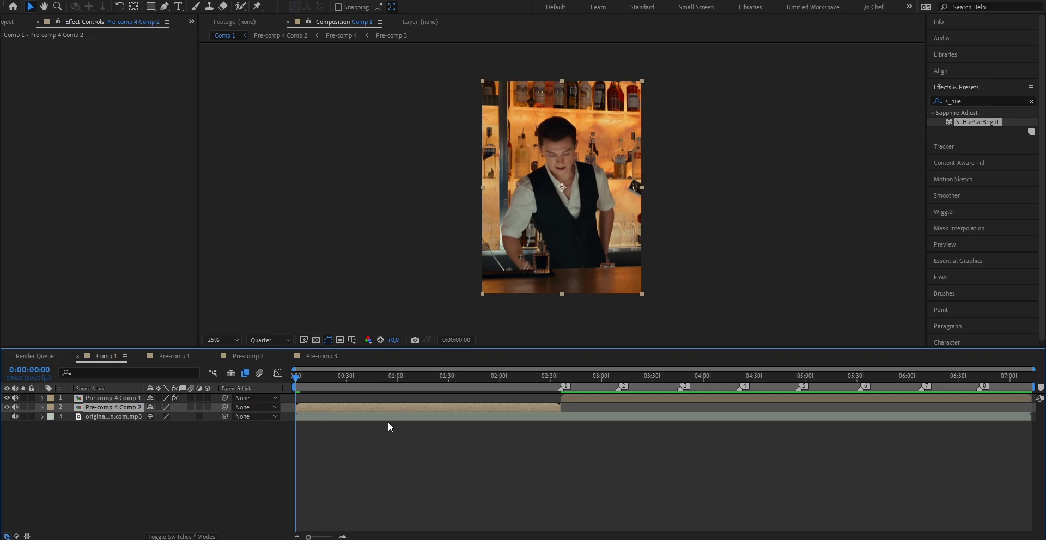
pyautogui.press('t')
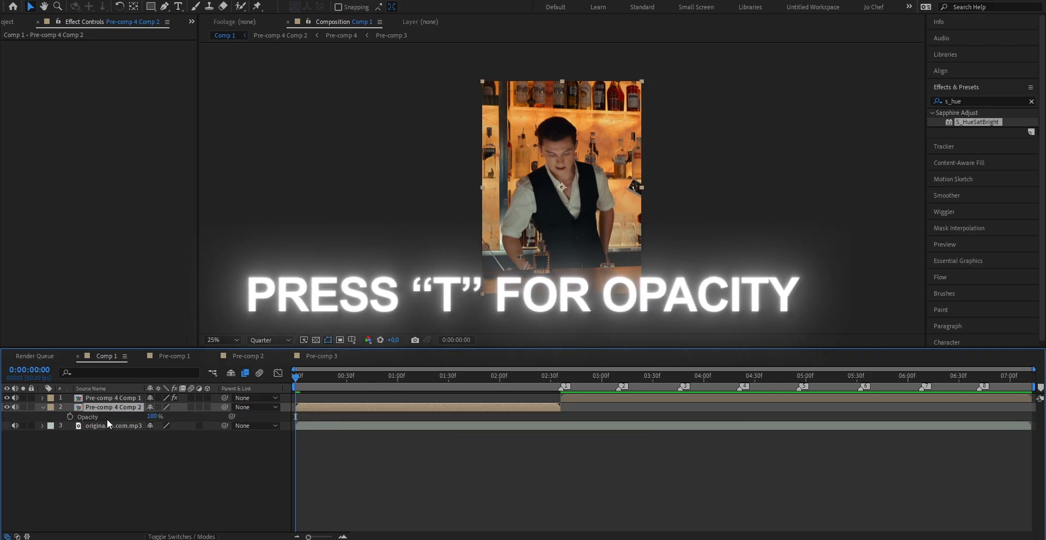
pyautogui.click(69, 416)
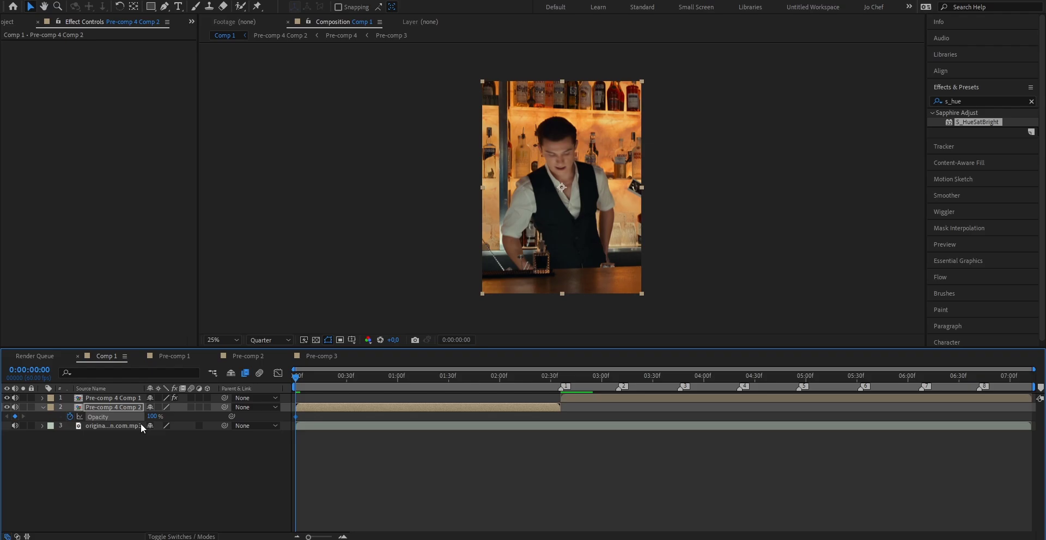
pyautogui.click(151, 416)
pyautogui.write('0')
pyautogui.press('Return')
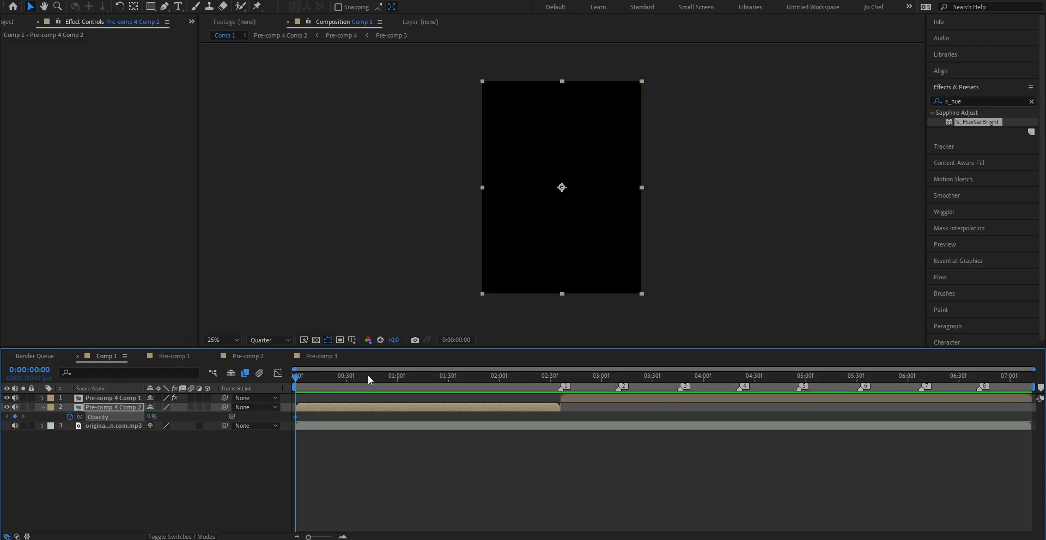
pyautogui.click(371, 377)
pyautogui.click(151, 416)
pyautogui.write('100')
pyautogui.press('Return')
pyautogui.press('Home')
pyautogui.moveTo(296, 377); pyautogui.dragTo(352, 383)
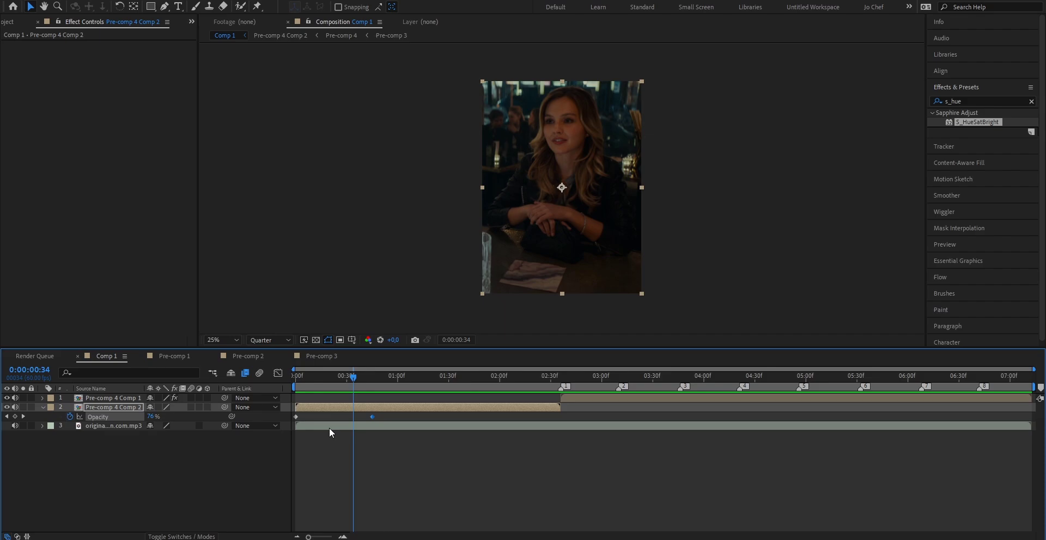
# - At 0:00:01:56, apply BCC Lens Blur OBS to Pre-comp 4 Comp 2
pyautogui.click(493, 377)
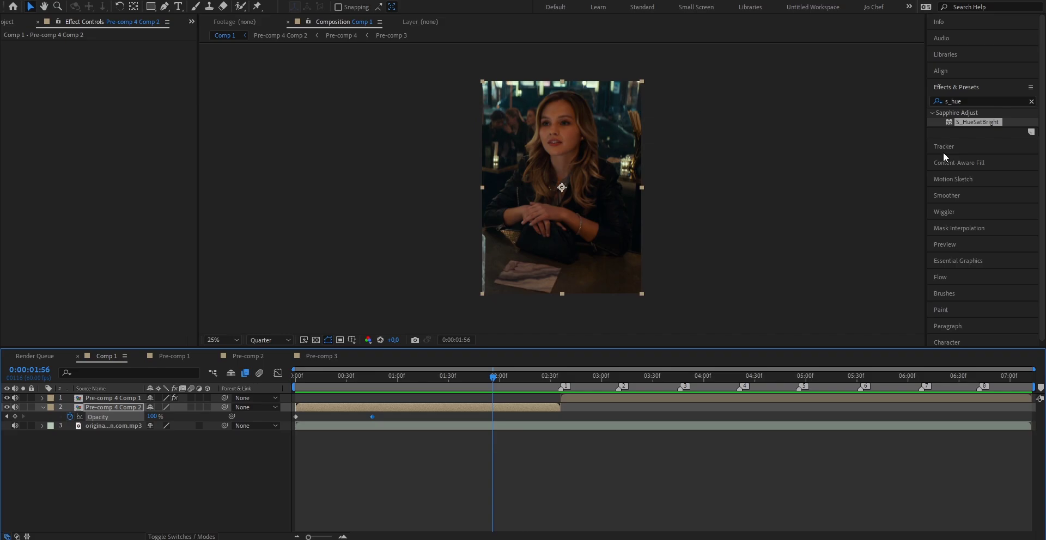
pyautogui.doubleClick(985, 100)
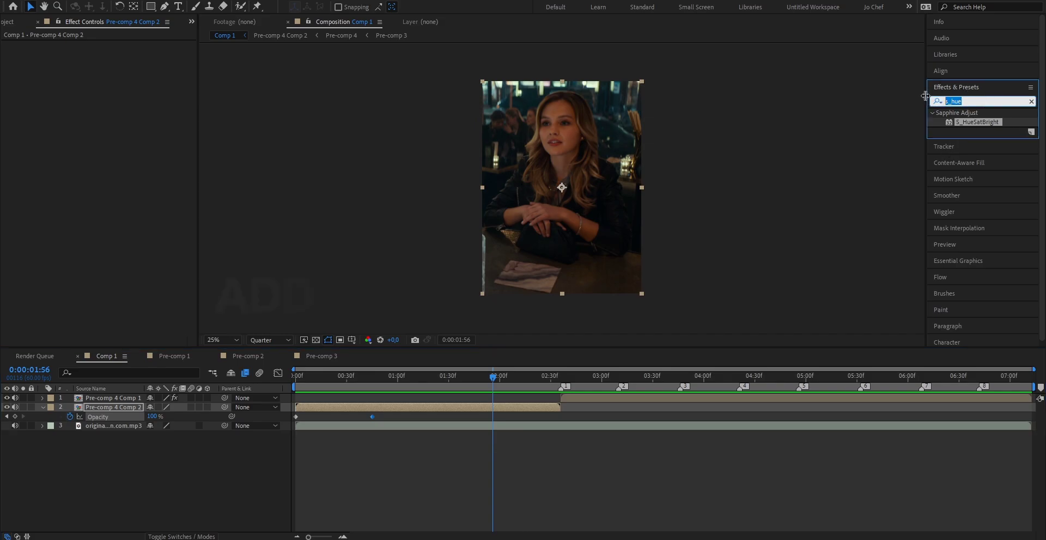
pyautogui.write('bcc')
pyautogui.click(936, 100)
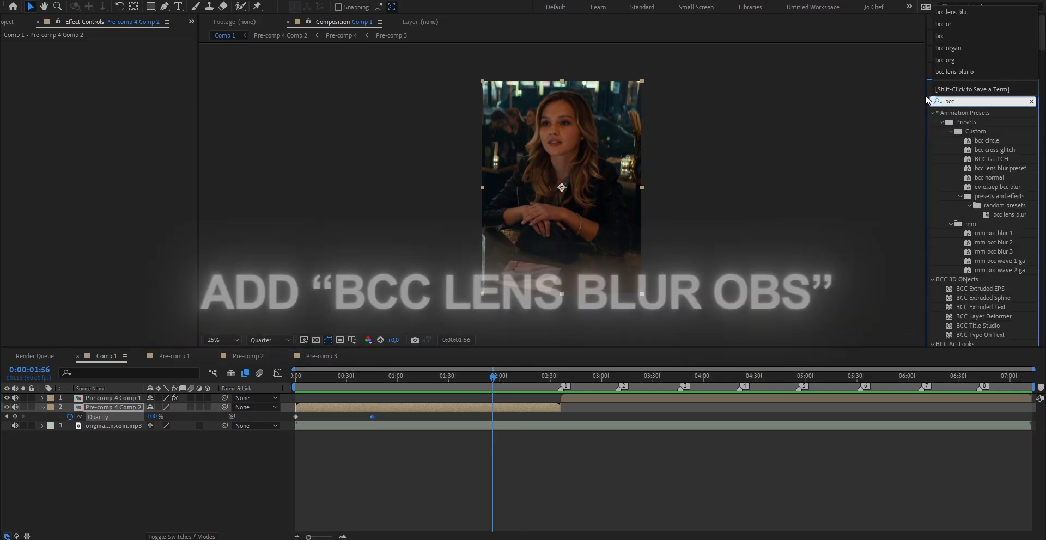
pyautogui.write('lens blur obs')
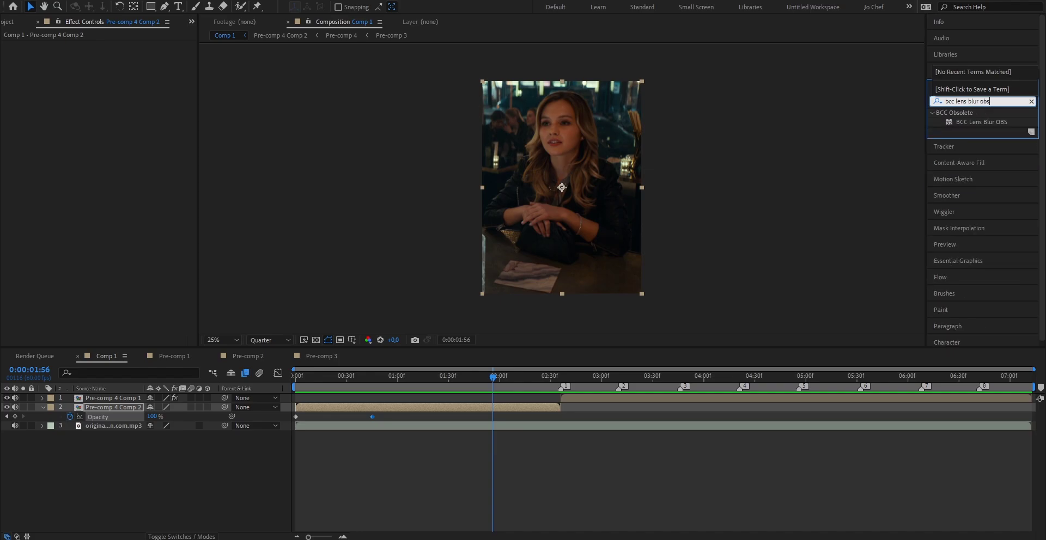
pyautogui.moveTo(978, 122); pyautogui.dragTo(513, 403)
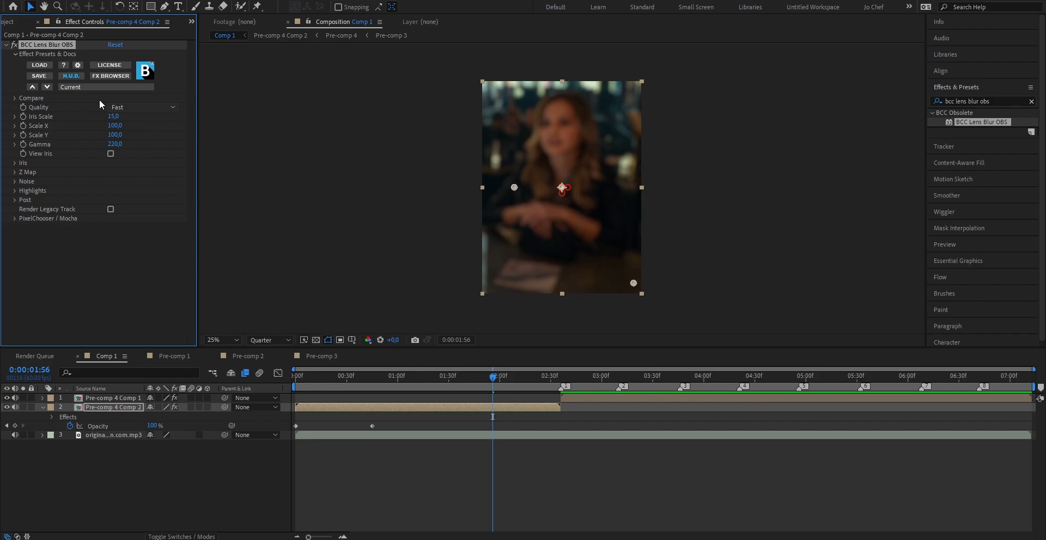
# - Set the lens blur to Sharper quality, Iris Scale 8 and Gamma 1000, and preview the intro
pyautogui.click(142, 107)
pyautogui.click(137, 155)
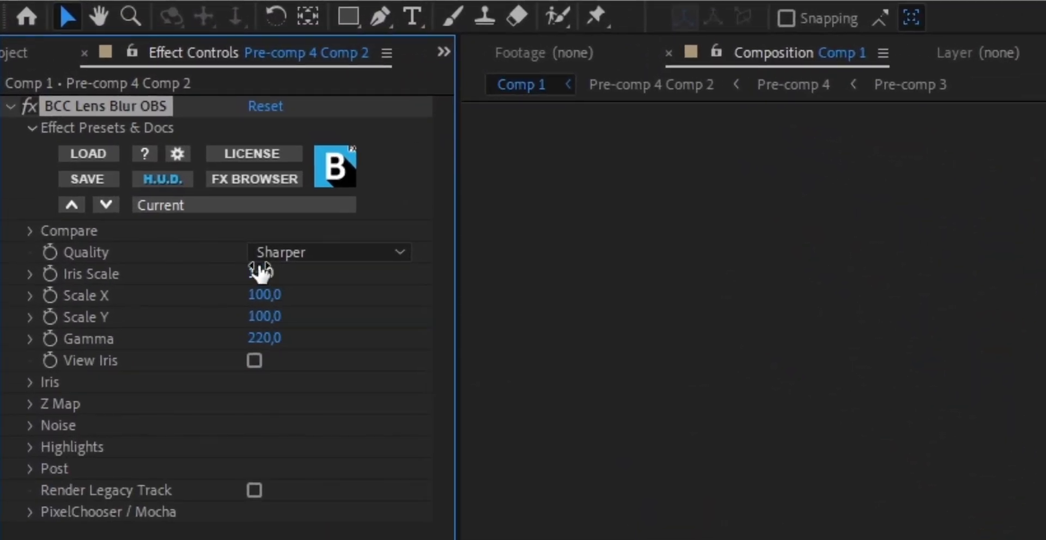
pyautogui.click(204, 207)
pyautogui.press('Return')
pyautogui.moveTo(264, 338); pyautogui.dragTo(1045, 327)
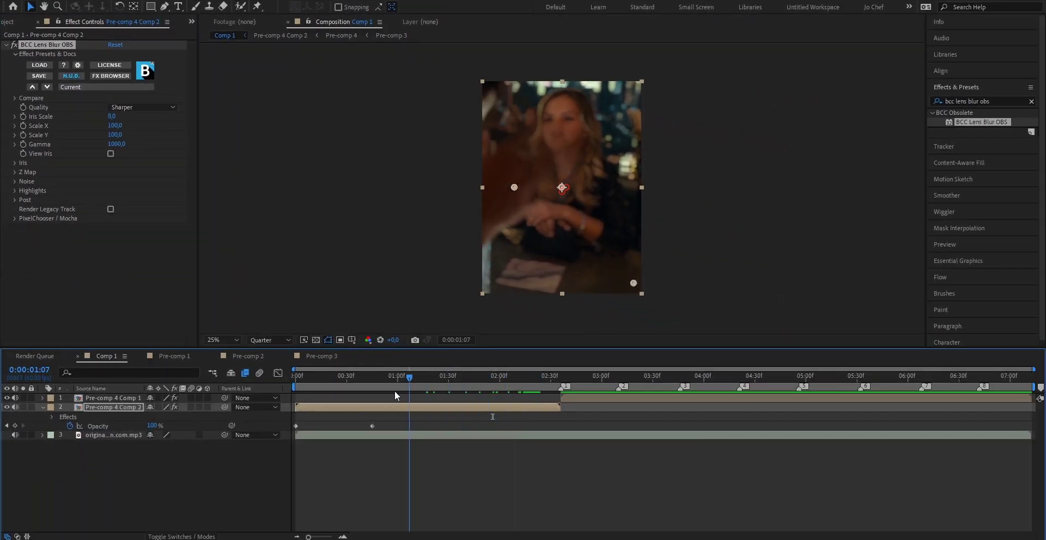
pyautogui.moveTo(395, 391); pyautogui.dragTo(326, 382)
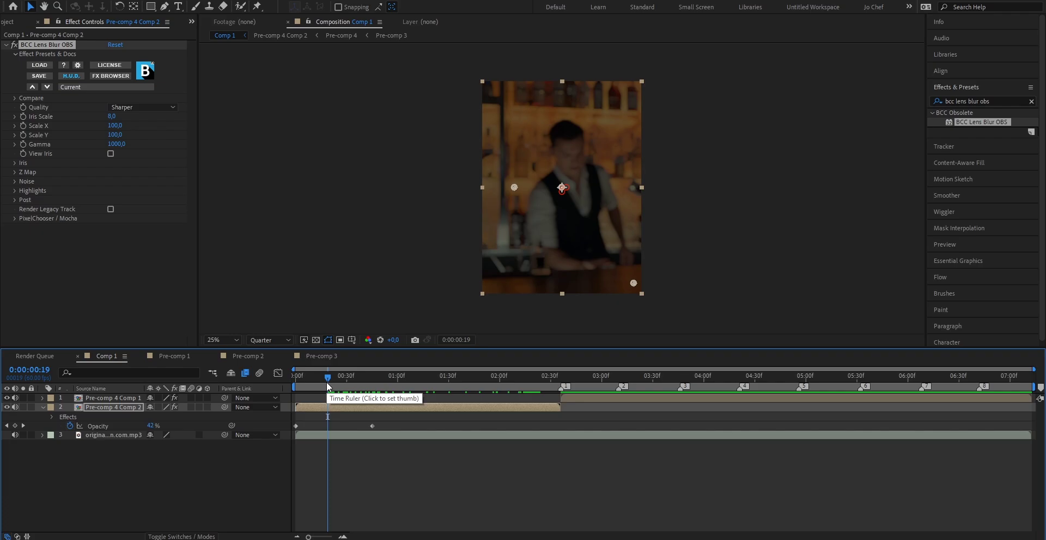
pyautogui.press('o')
pyautogui.click(514, 422)
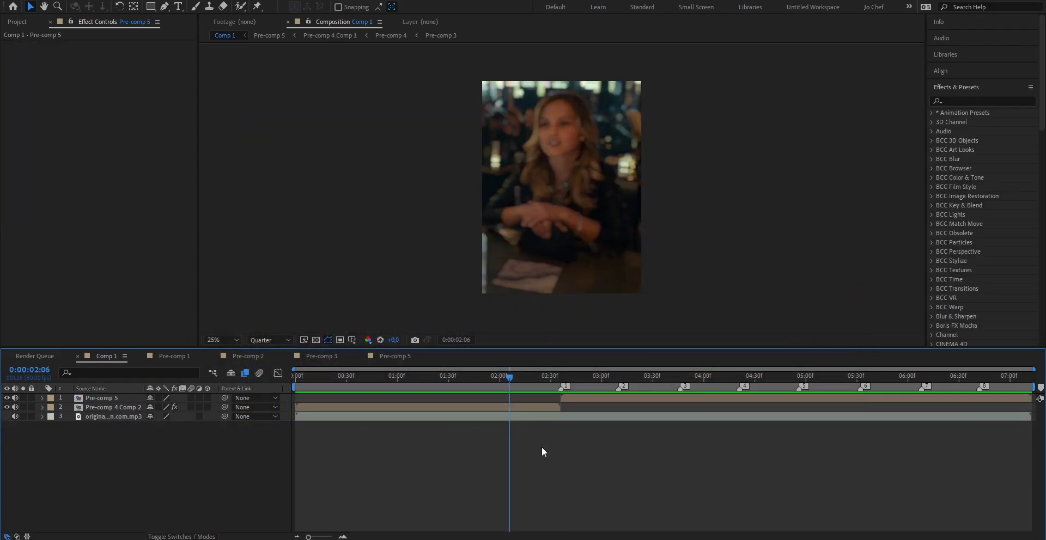
# - Select Pre-comp 5 and add a new adjustment layer above it
pyautogui.click(576, 395)
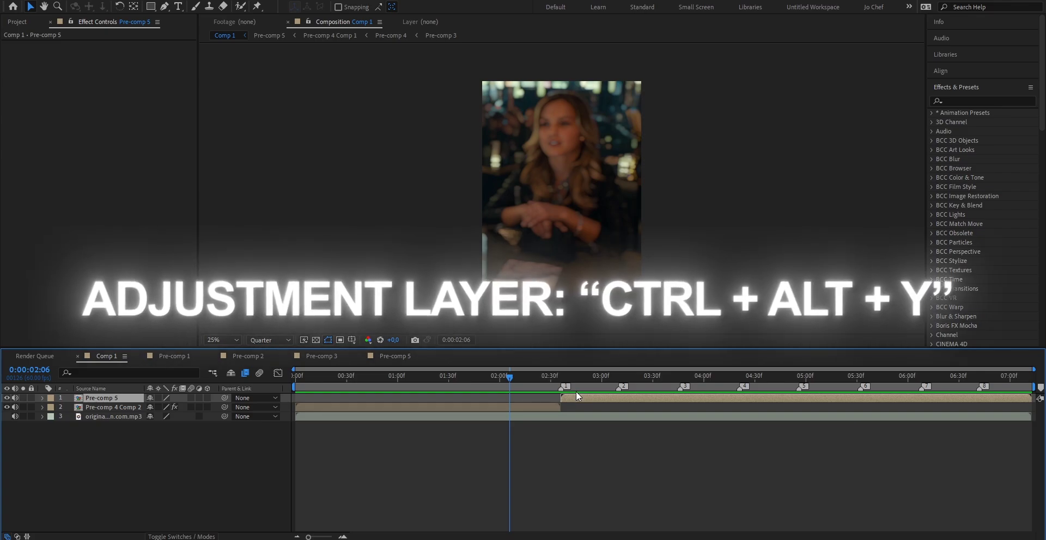
pyautogui.hotkey('ctrl', 'alt', 'y')
pyautogui.hotkey('ctrl', 'alt', 'y')
pyautogui.hotkey('ctrl', 'alt', 'y')
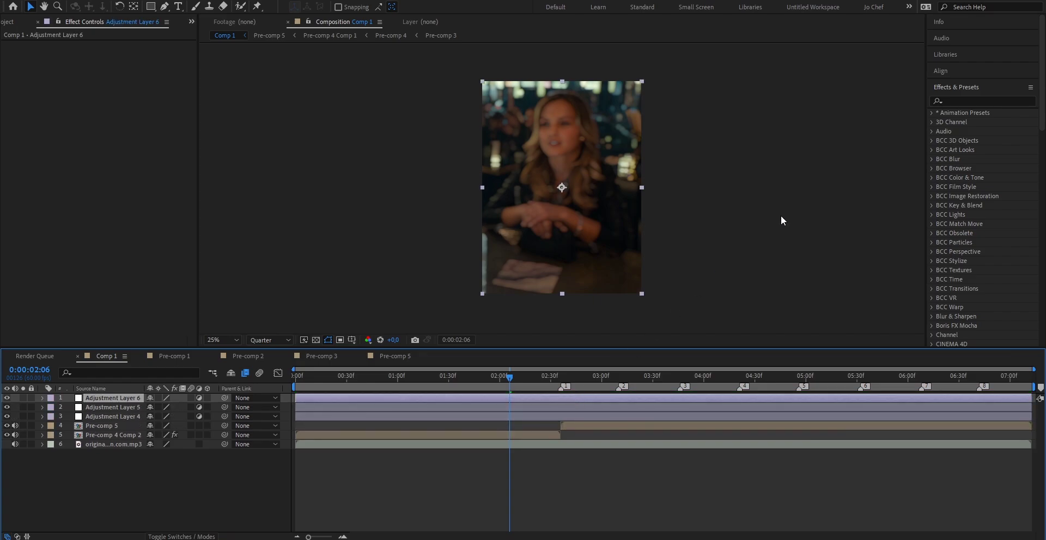
# - Add S_Flicker to Adjustment Layer 6 with Amplitude 0,12, Rand Freq 12 and Rand Color Amp 0,3
pyautogui.click(964, 101)
pyautogui.write('s')
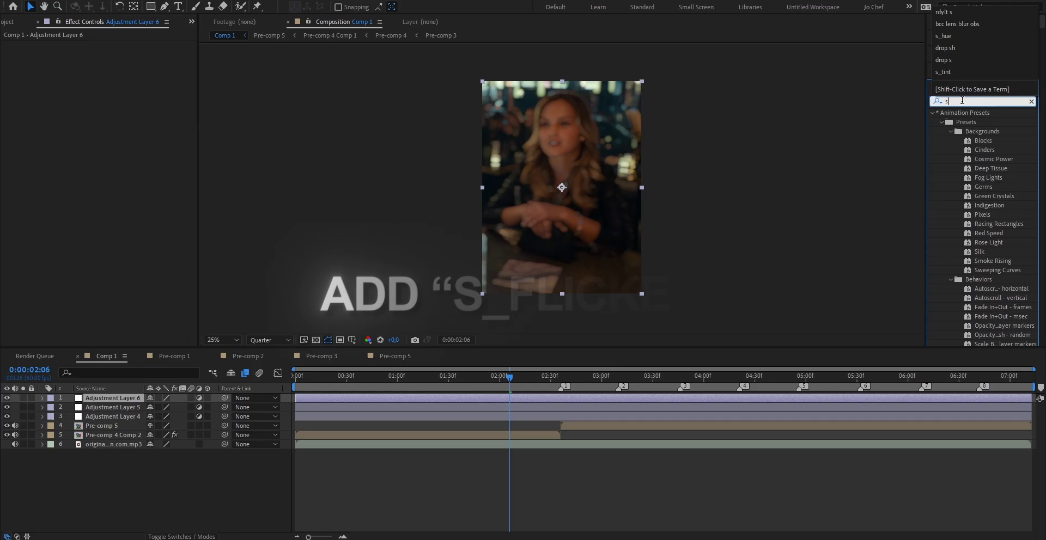
pyautogui.write('_flicker')
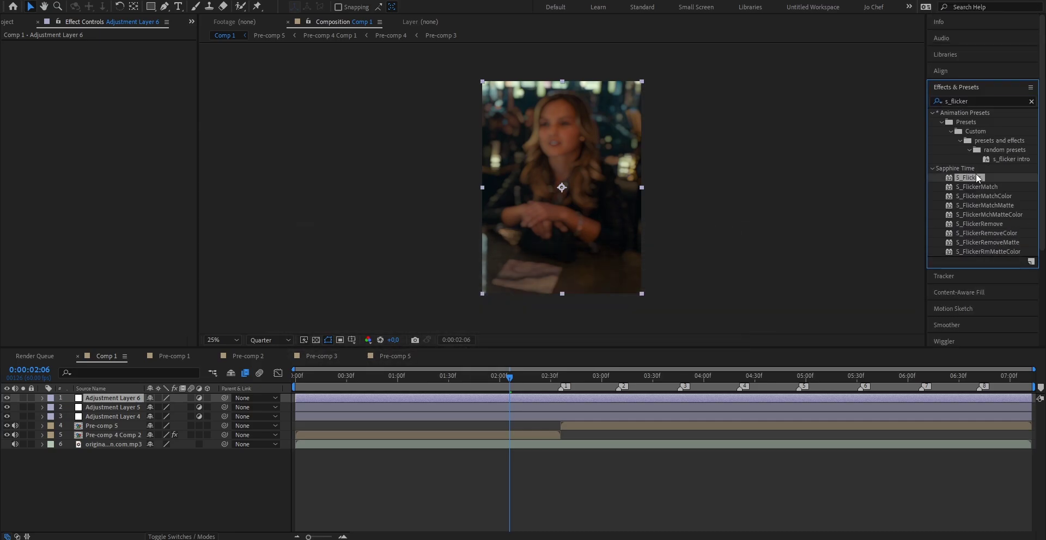
pyautogui.moveTo(971, 177); pyautogui.dragTo(498, 395)
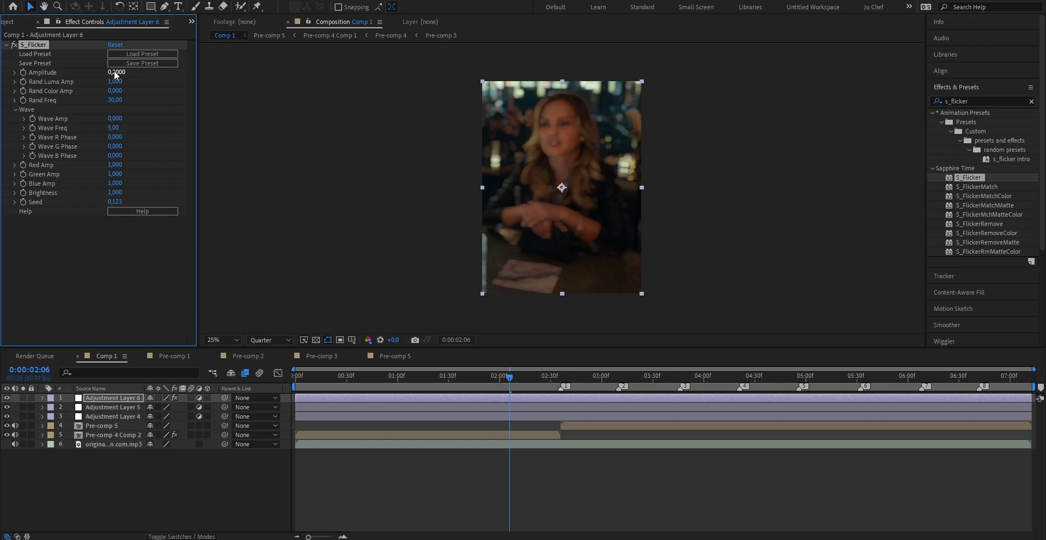
pyautogui.click(115, 73)
pyautogui.write('0,12')
pyautogui.press('Tab')
pyautogui.press('Tab')
pyautogui.press('Tab')
pyautogui.press('Return')
pyautogui.click(115, 90)
pyautogui.write('0,3')
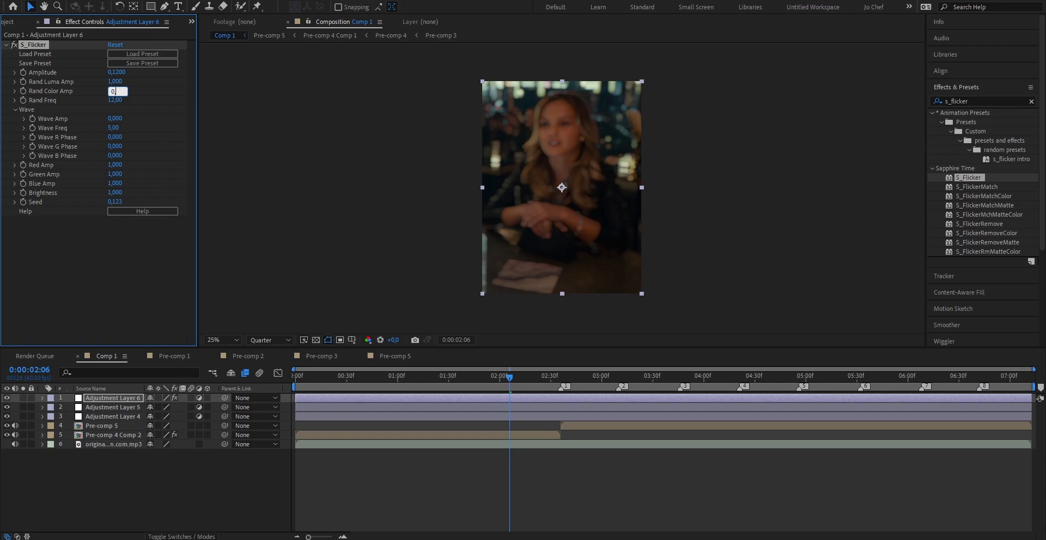
pyautogui.press('Return')
# - Add S_Shake to Adjustment Layer 4 with Amplitude 0,80, Frequency 2,5 and motion blur on
pyautogui.click(979, 102)
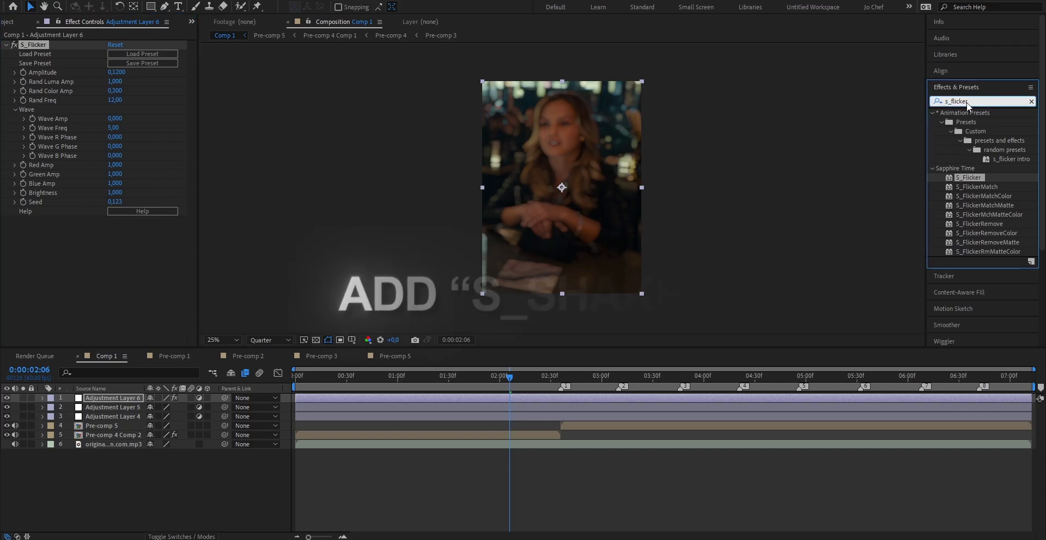
pyautogui.doubleClick(953, 101)
pyautogui.write('s_shak')
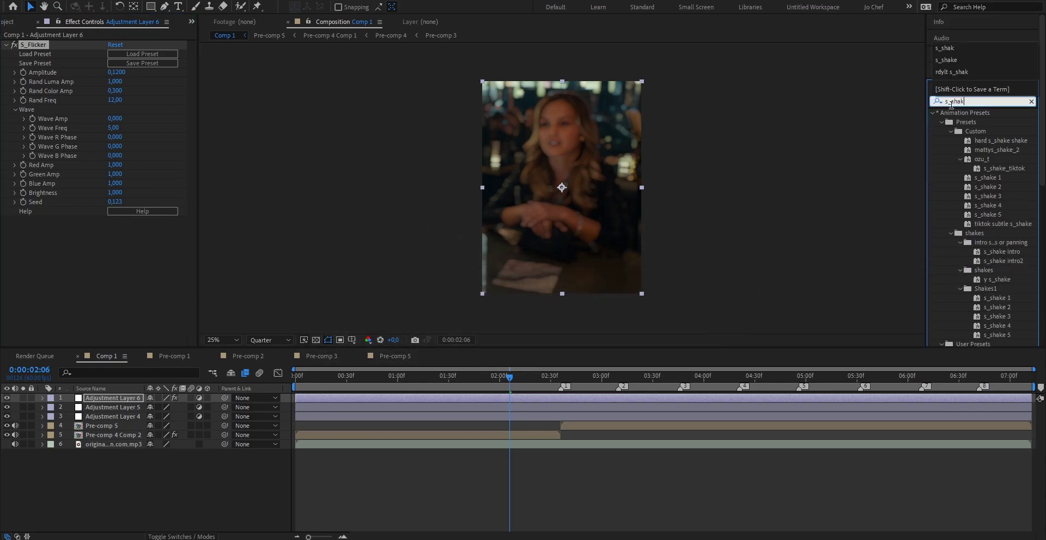
pyautogui.scroll(-5, 978, 243)
pyautogui.moveTo(974, 257); pyautogui.dragTo(521, 417)
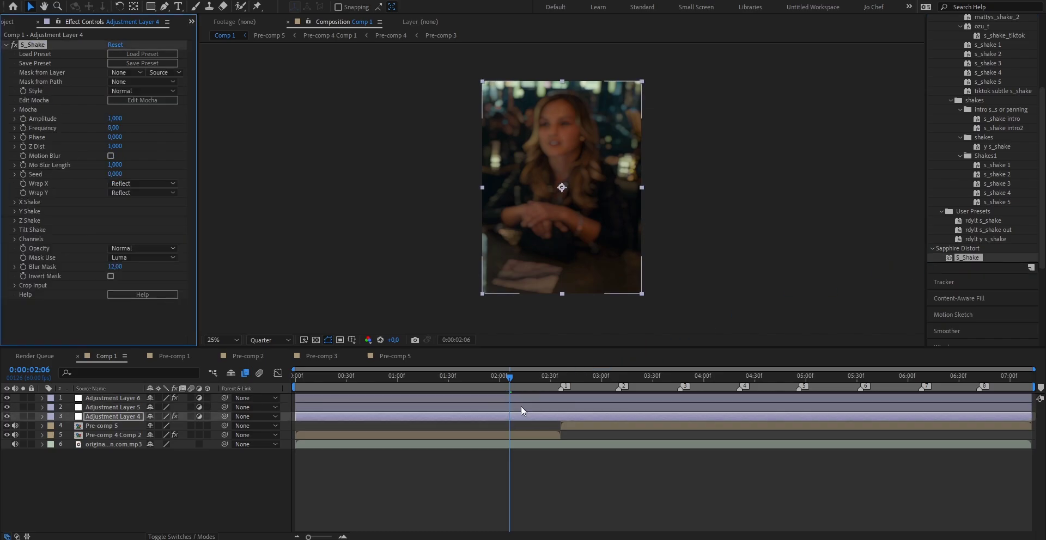
pyautogui.click(113, 119)
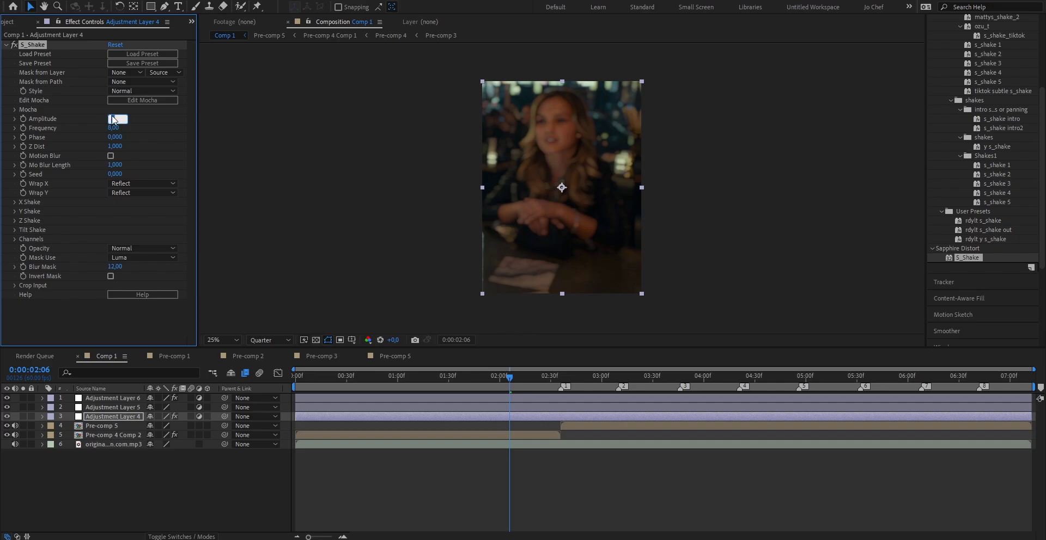
pyautogui.write('0')
pyautogui.write(',80')
pyautogui.press('Return')
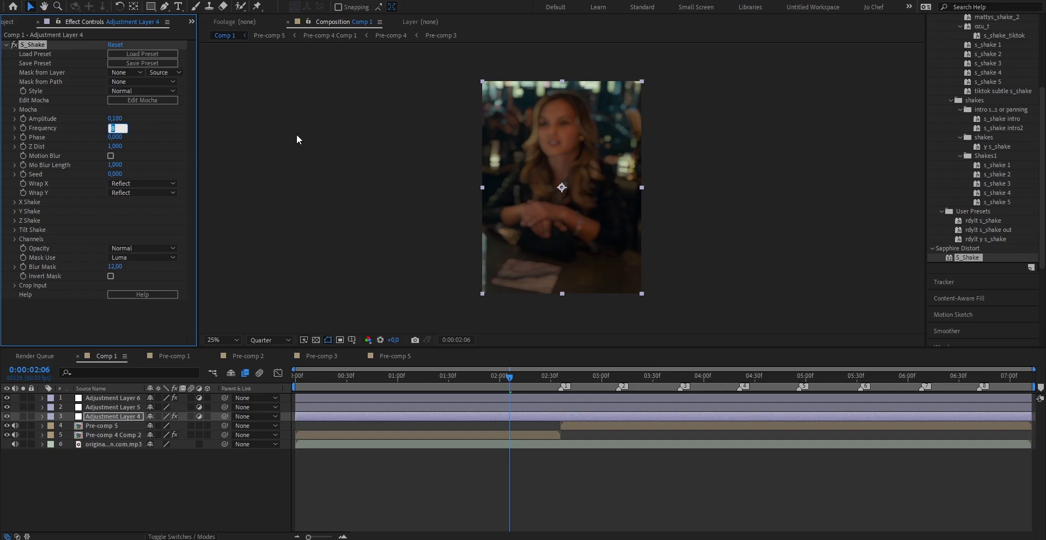
pyautogui.write('2,5')
pyautogui.press('Return')
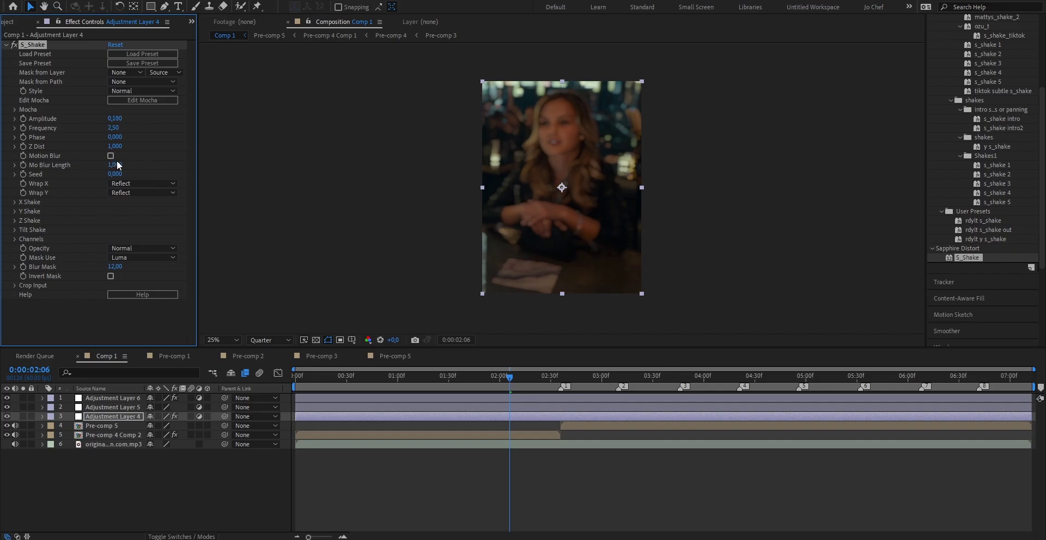
pyautogui.click(111, 155)
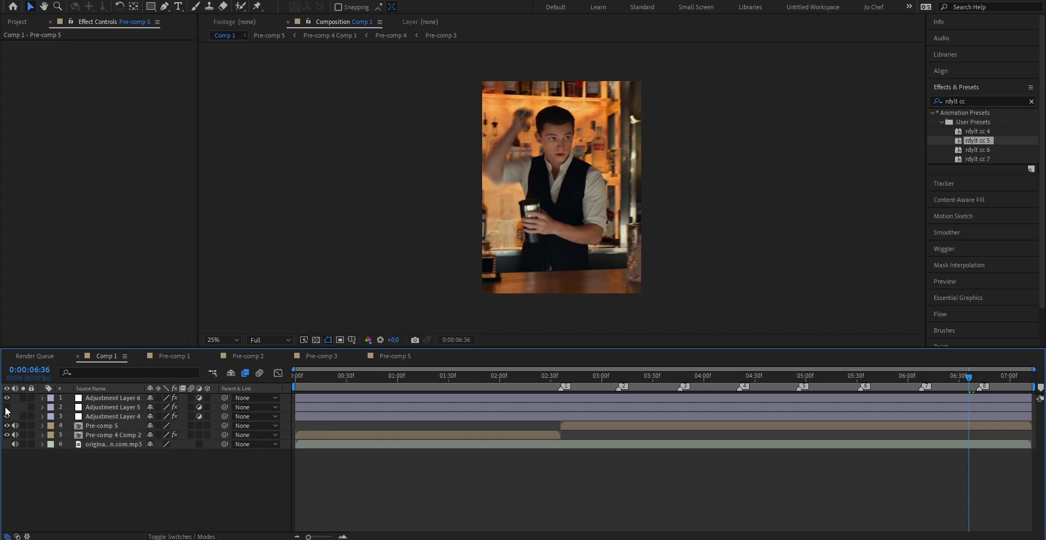
# - Make Adjustment Layers 5 and 4 visible
pyautogui.moveTo(6, 407); pyautogui.dragTo(7, 417)
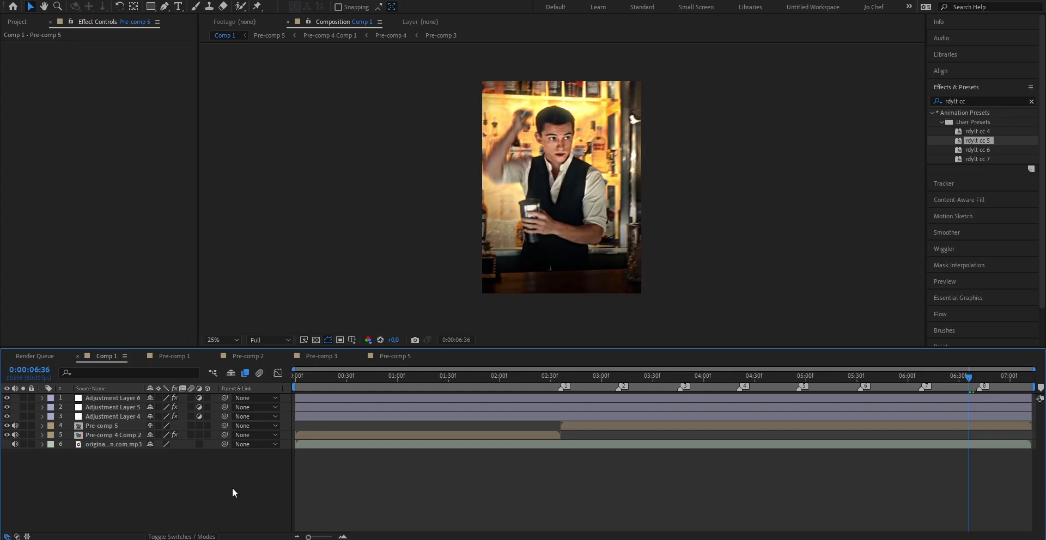